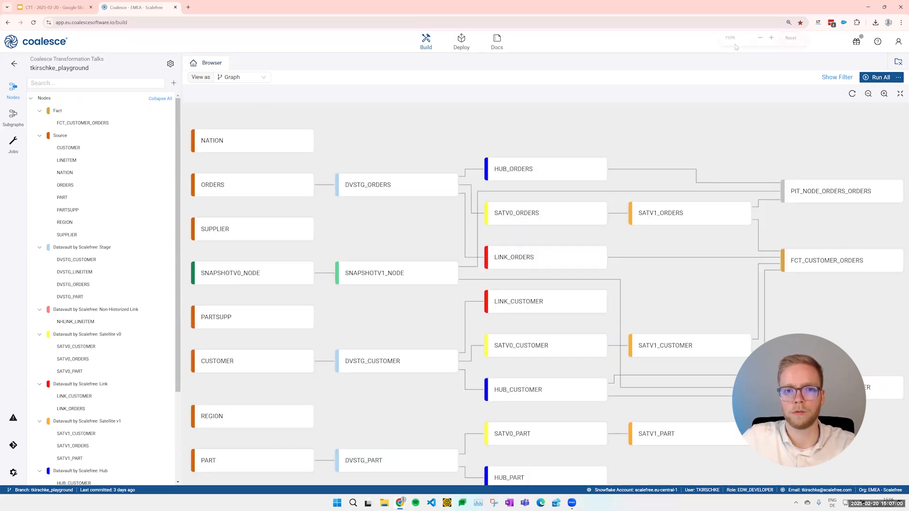
Enlarge the page, bring the whole node graph into view and highlight the lineage of the DVSTG_CUSTOMER stage node
key(ctrl+plus)
scroll(468, 157, down, 3)
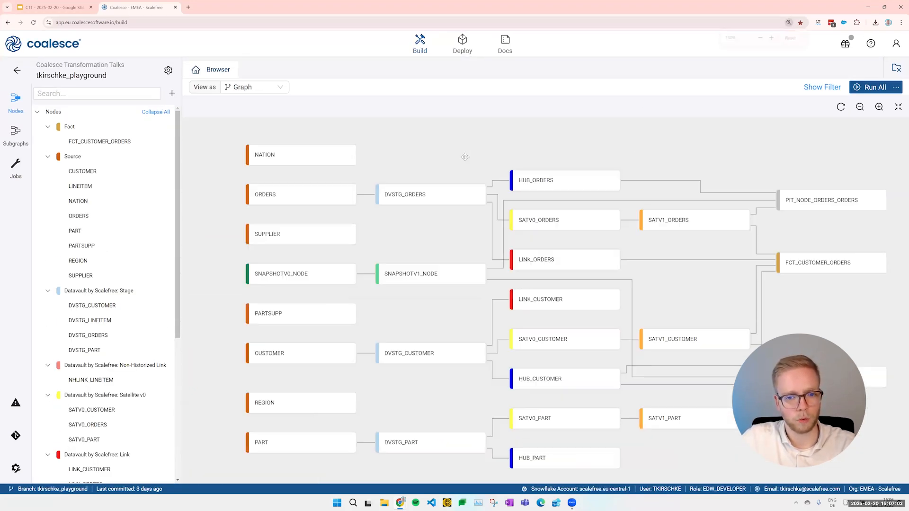
scroll(666, 396, down, 1)
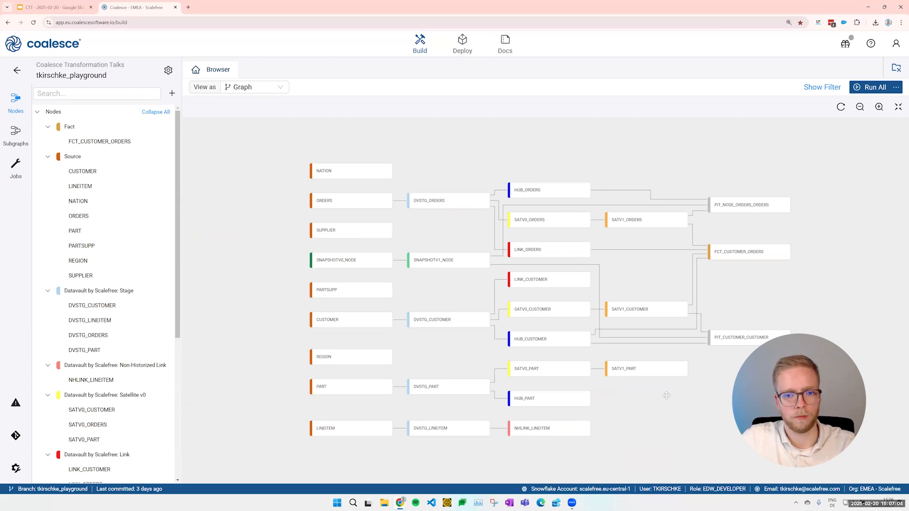
scroll(667, 395, up, 3)
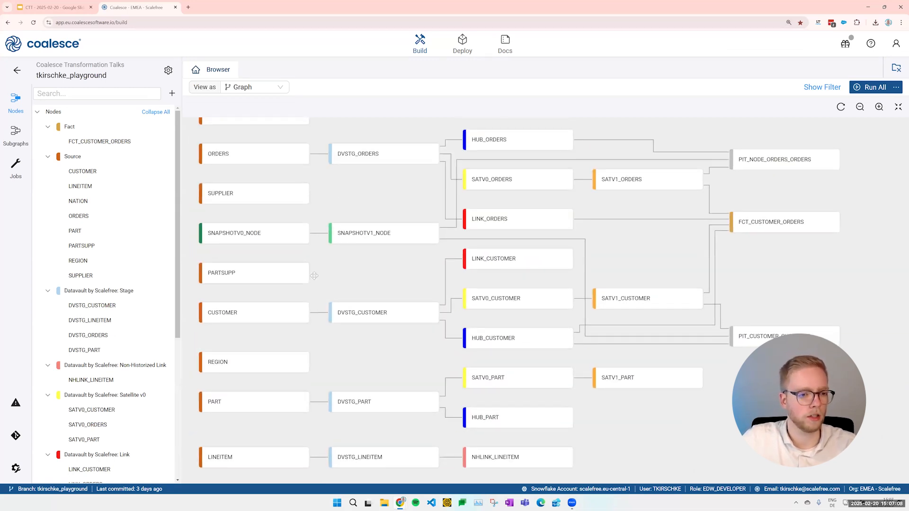
drag(326, 287, 314, 219)
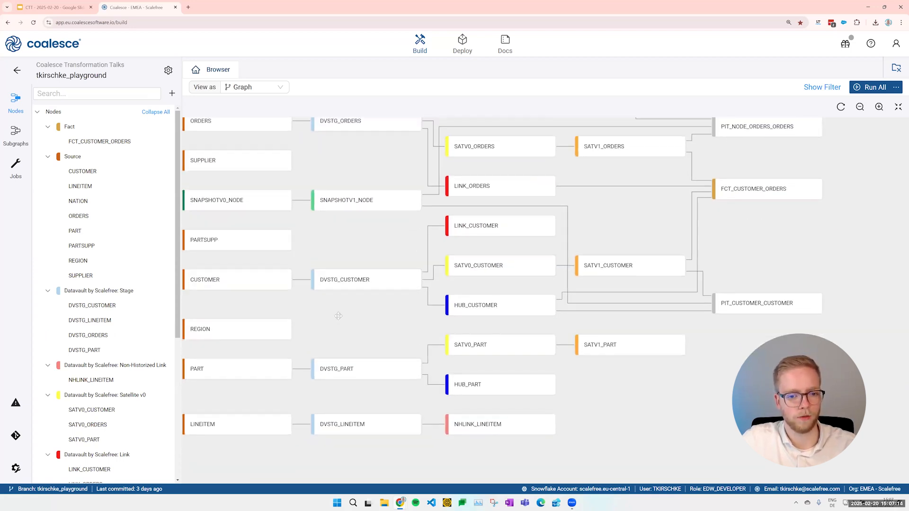
scroll(343, 326, down, 2)
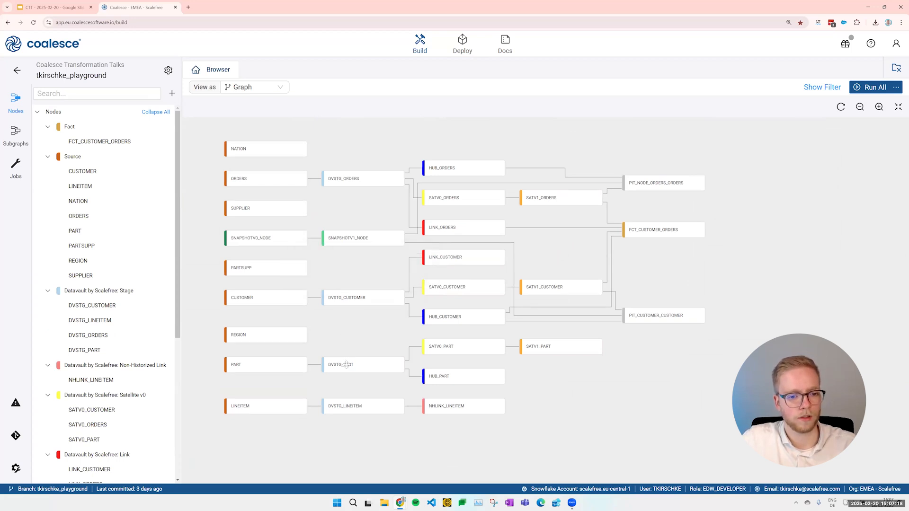
click(347, 304)
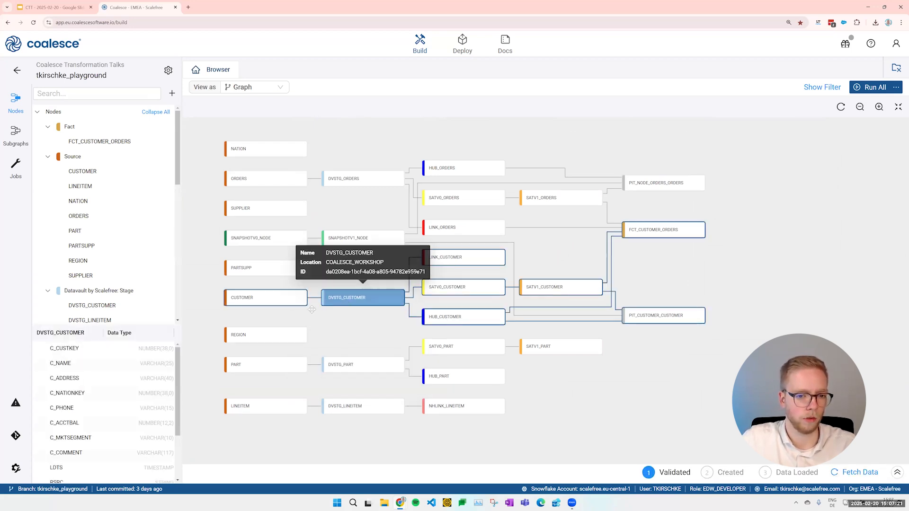
click(407, 306)
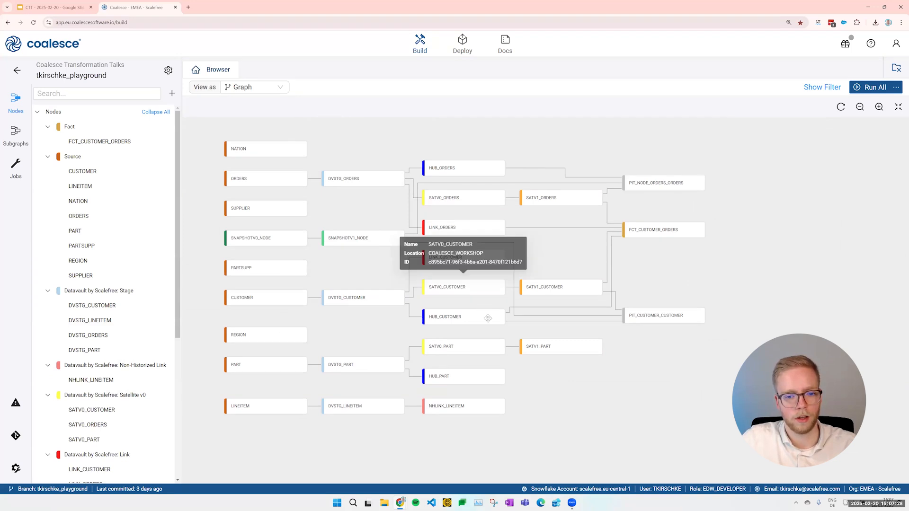
click(348, 300)
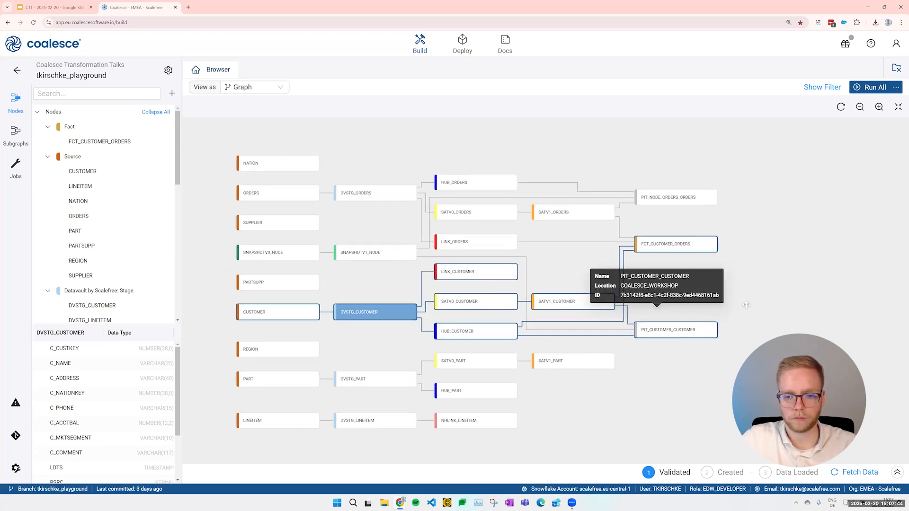
Highlight the lineage of the PIT_CUSTOMER_CUSTOMER, PIT_NODE_ORDERS_ORDERS and FCT_CUSTOMER_ORDERS nodes one after another in the graph
click(677, 338)
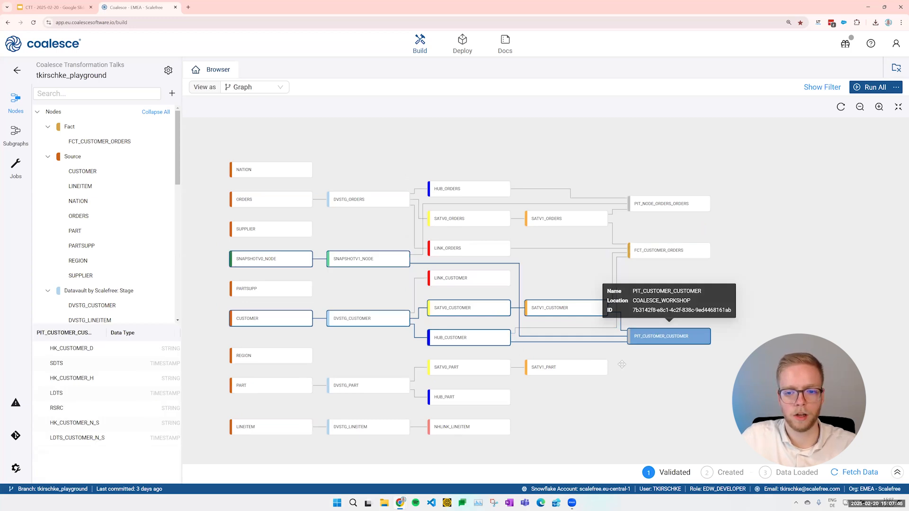
click(664, 270)
click(674, 205)
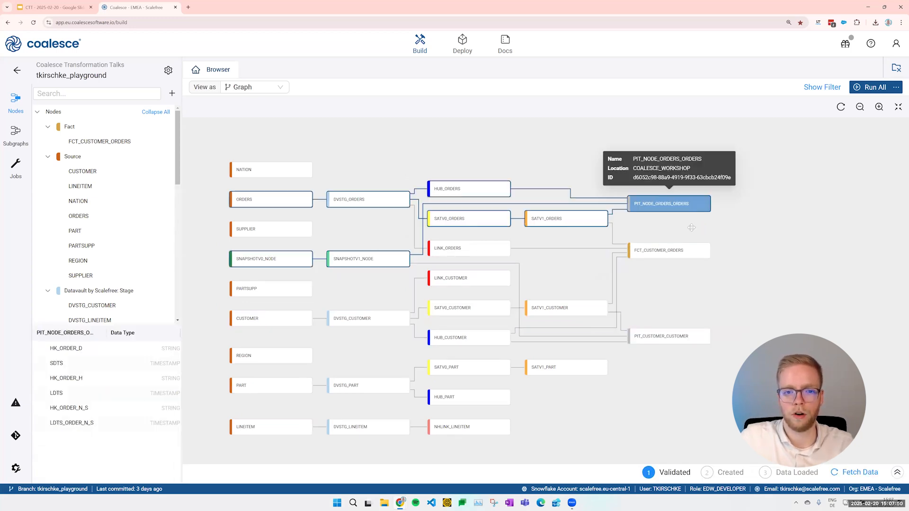
click(681, 264)
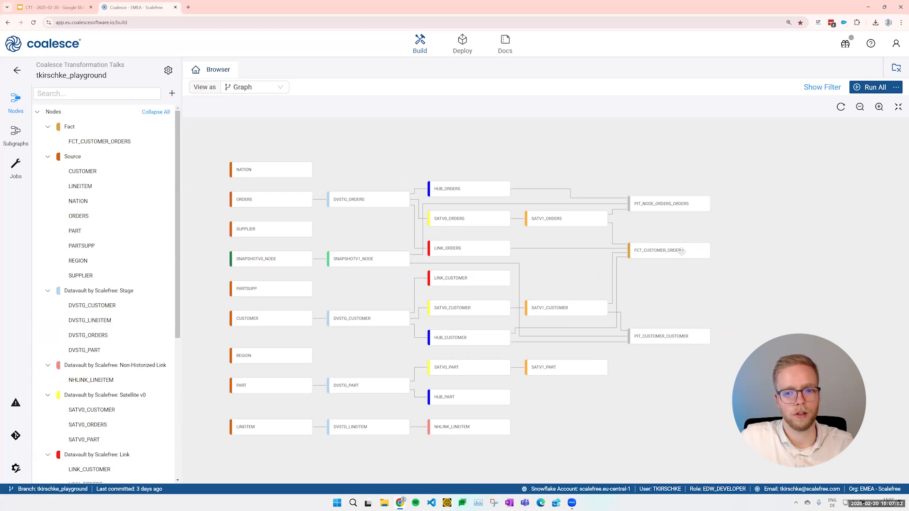
mouse_move(670, 254)
mouse_down()
mouse_move(677, 254)
mouse_move(663, 254)
mouse_up()
click(663, 252)
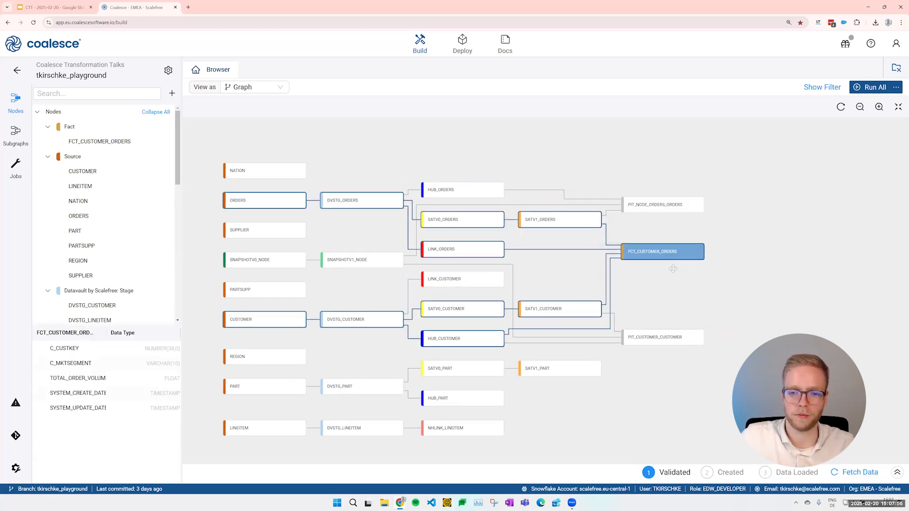
Open the FCT_CUSTOMER_ORDERS node and try to fetch its data
mouse_move(665, 257)
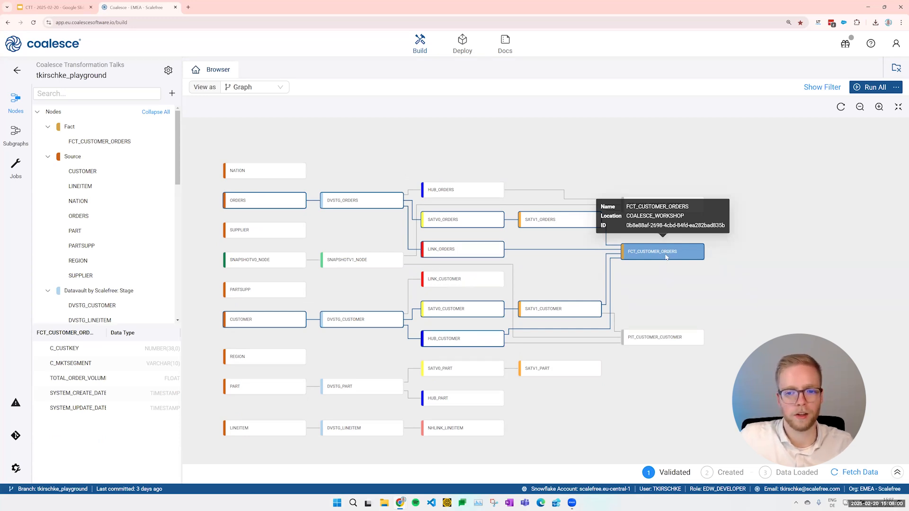
double_click(665, 257)
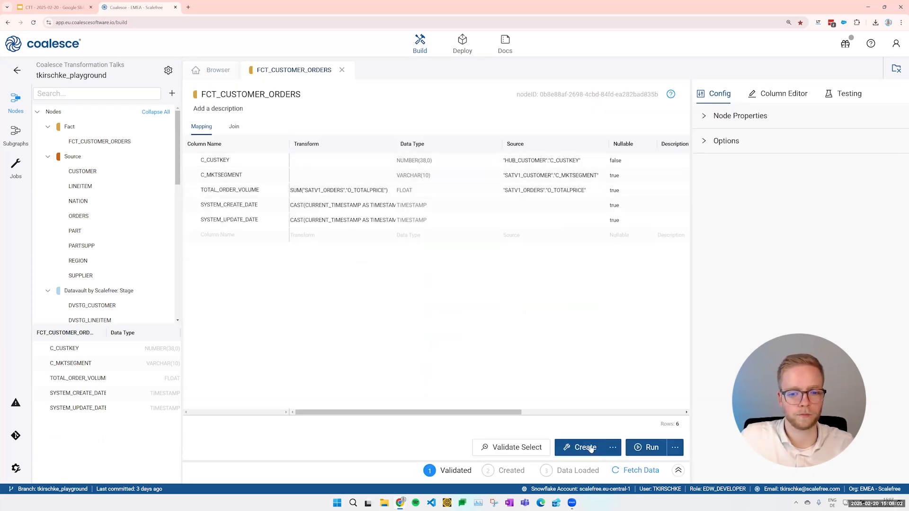
click(634, 470)
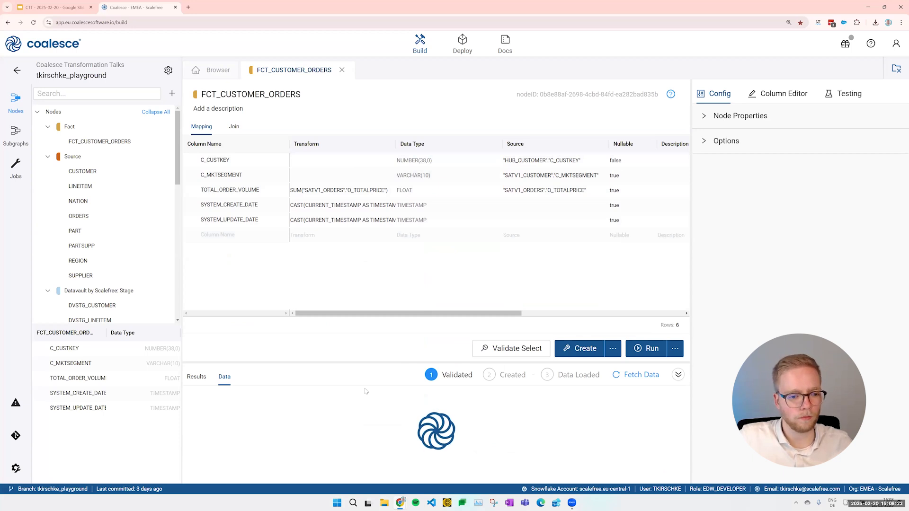
click(215, 379)
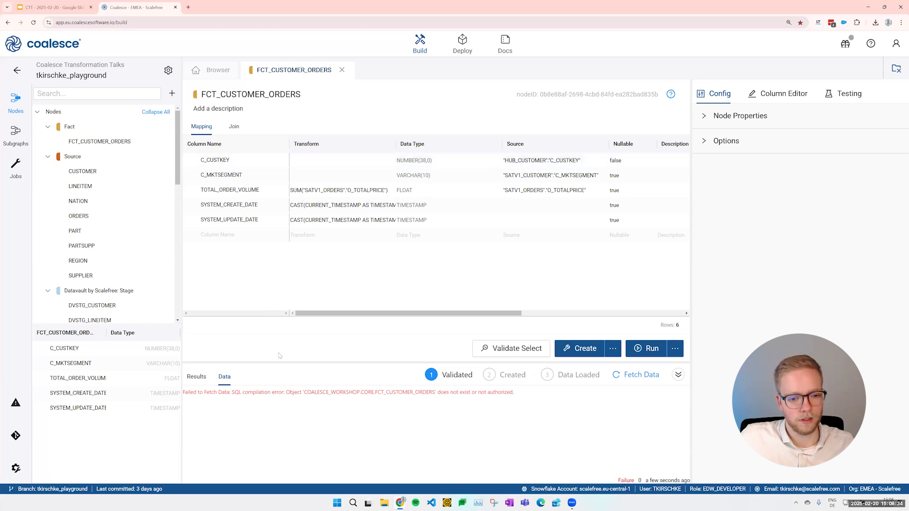
Create the FCT_CUSTOMER_ORDERS table, run its data load and look through the loaded rows
click(587, 349)
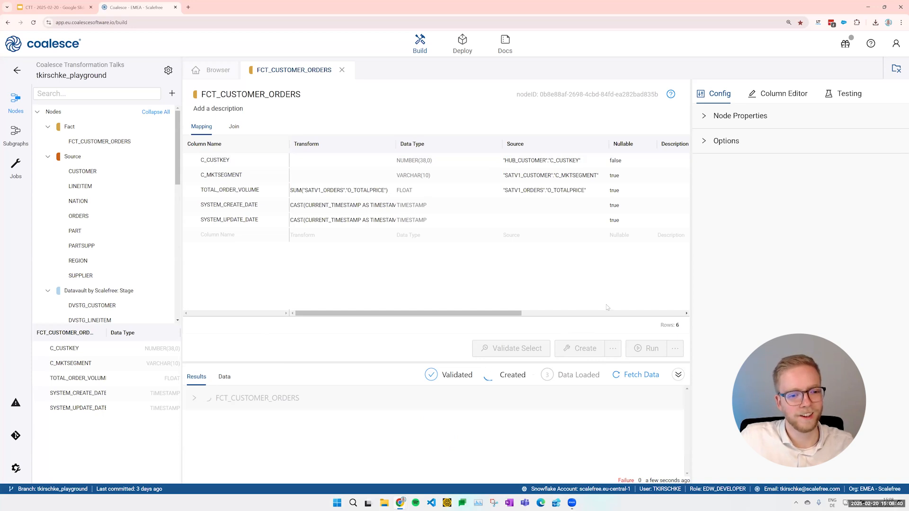
click(279, 403)
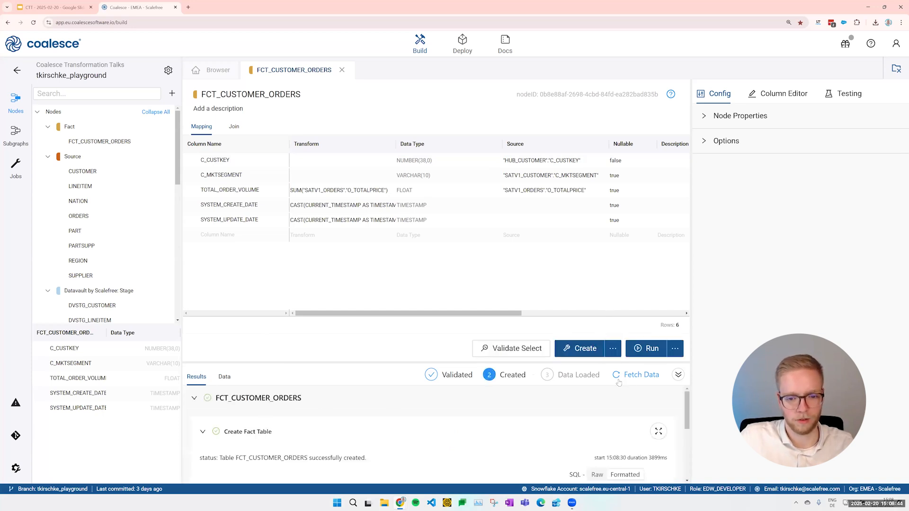
click(640, 348)
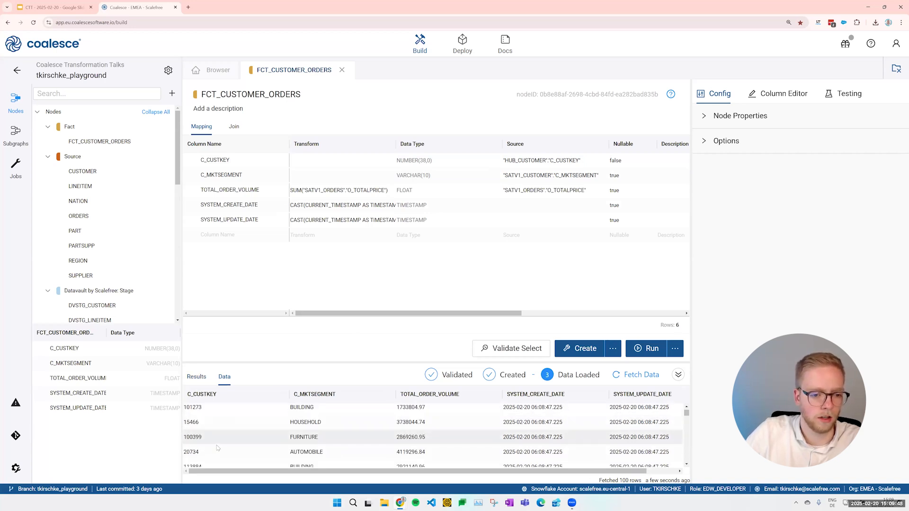
scroll(430, 421, down, 5)
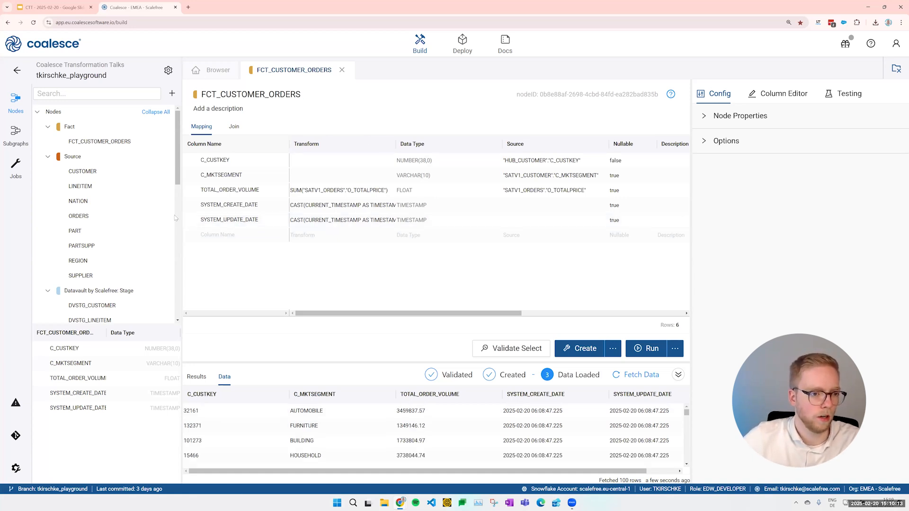
Revisit the node graph and examine the C_CUSTKEY and C_MKTSEGMENT source columns in the executed load SQL of FCT_CUSTOMER_ORDERS
click(211, 71)
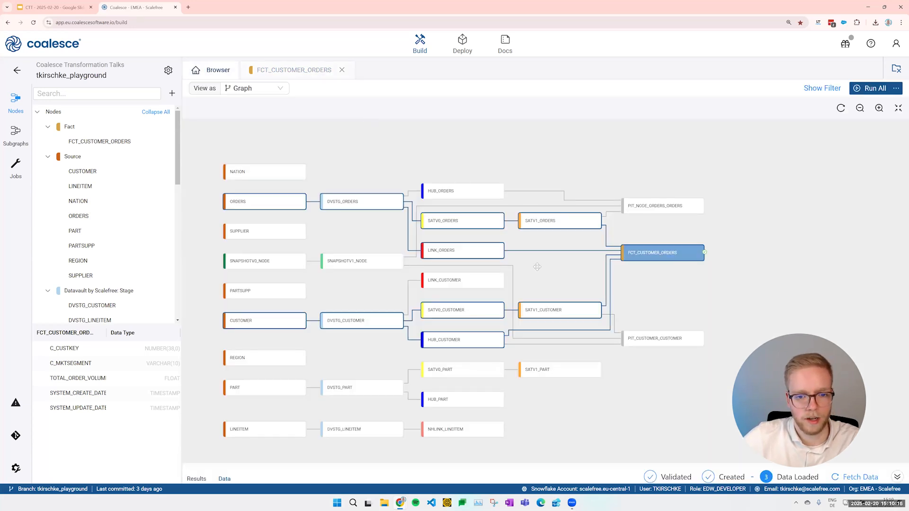
drag(674, 279, 661, 265)
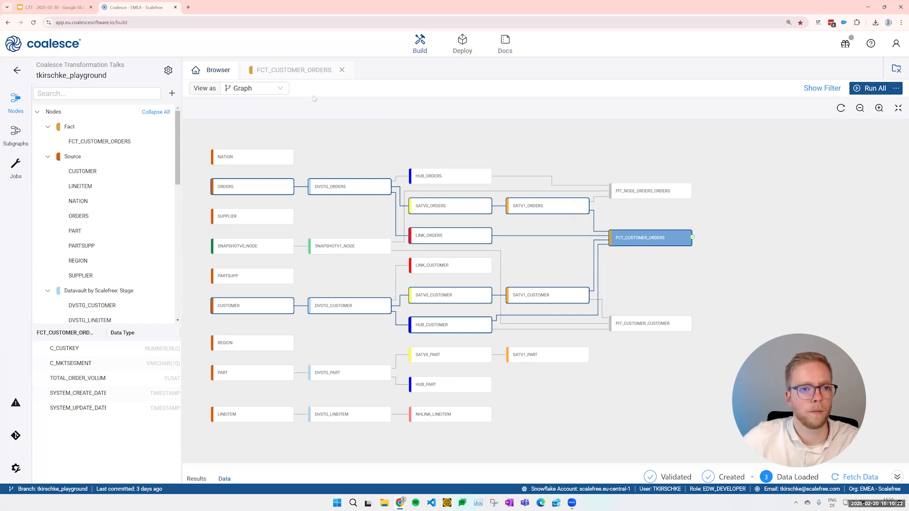
click(286, 69)
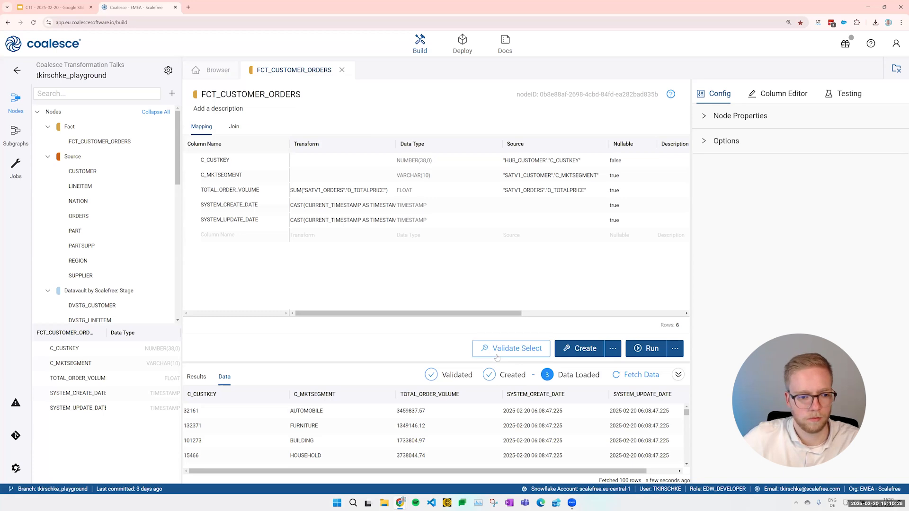
click(197, 377)
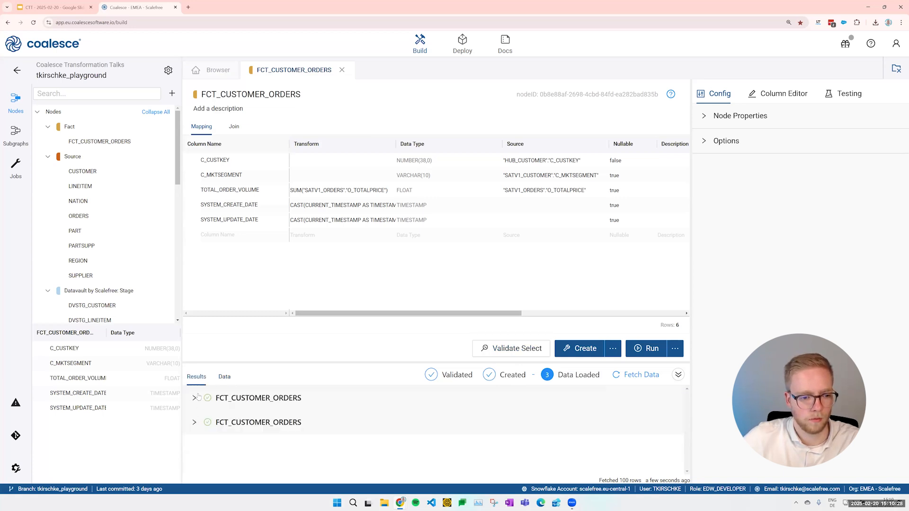
click(195, 423)
scroll(285, 402, down, 2)
scroll(284, 402, down, 3)
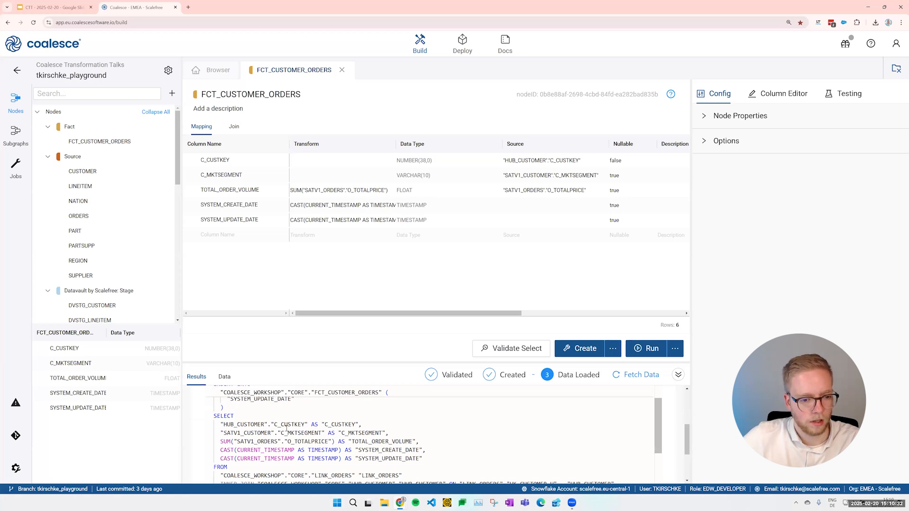
drag(308, 424, 221, 424)
drag(325, 433, 223, 433)
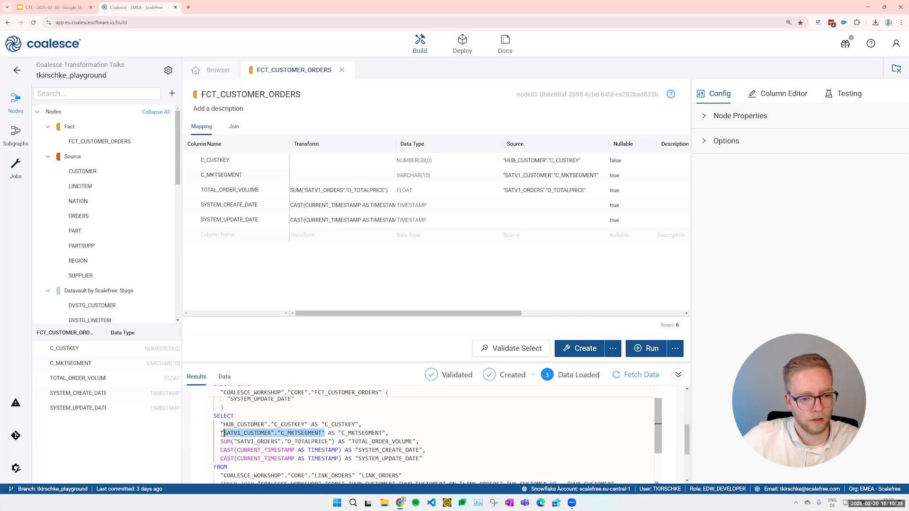
Review the column mappings of the SATV1_CUSTOMER satellite and the CUSTOMER source from the graph
click(196, 74)
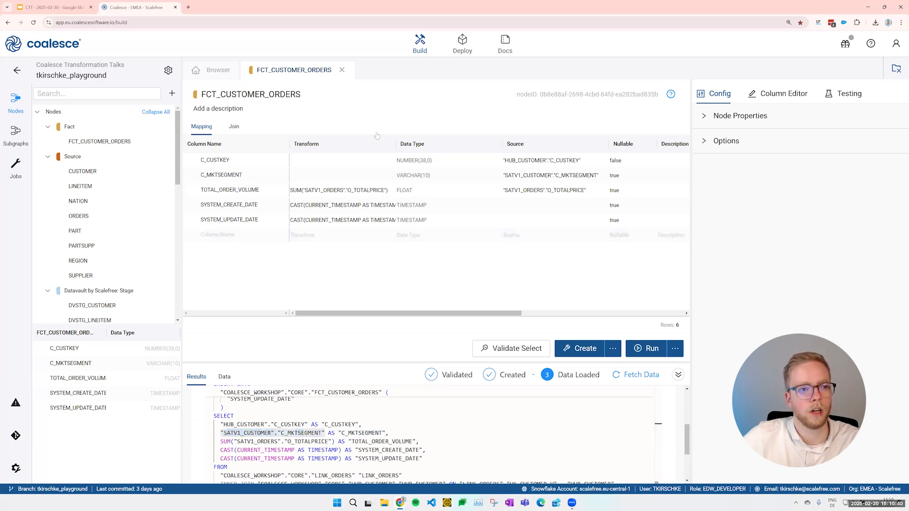
double_click(548, 294)
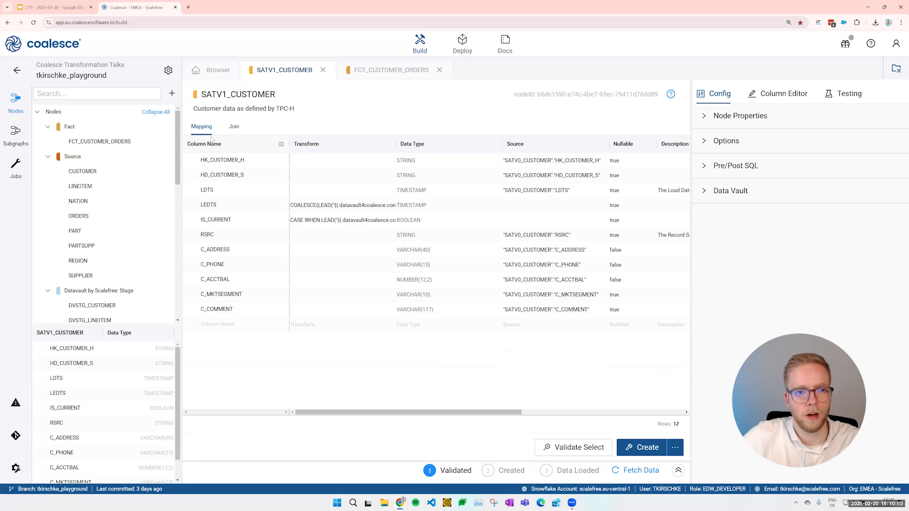
click(204, 69)
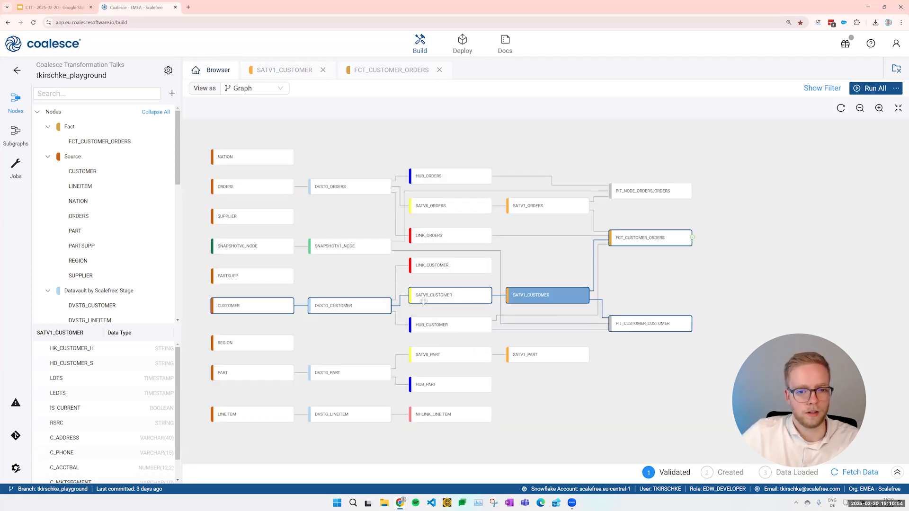
double_click(240, 308)
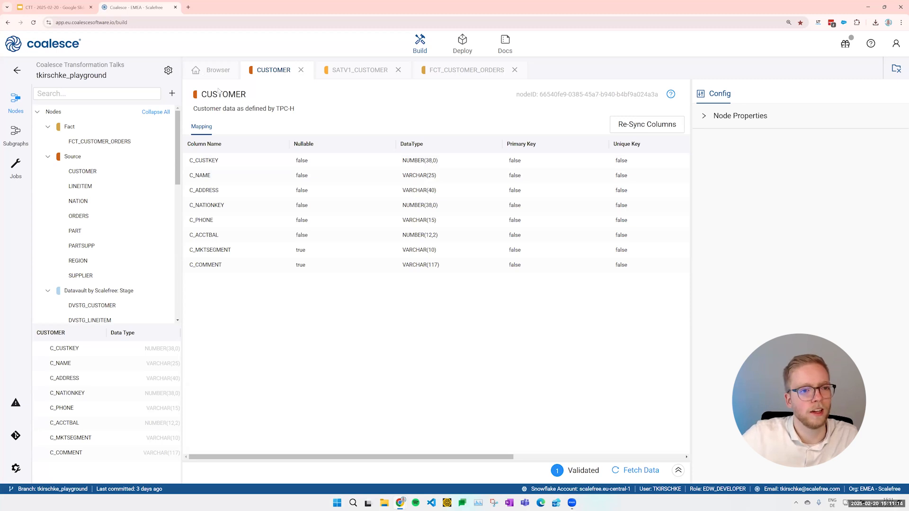
click(213, 70)
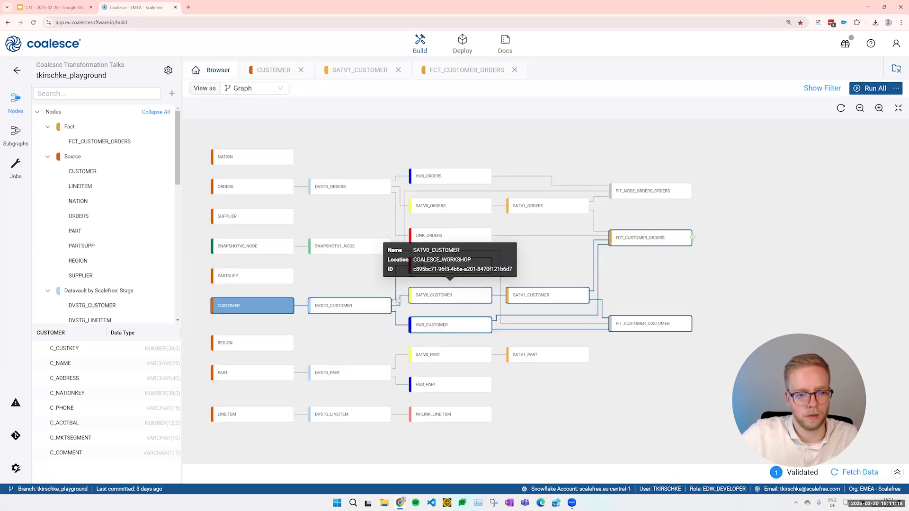
Open the column lineage of C_NAME from the CUSTOMER source and examine its path through the downstream nodes
double_click(221, 305)
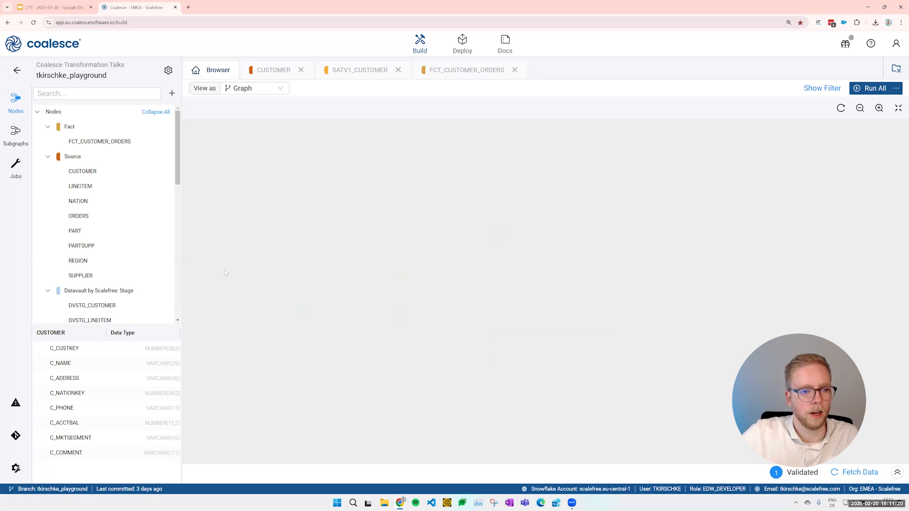
click(306, 179)
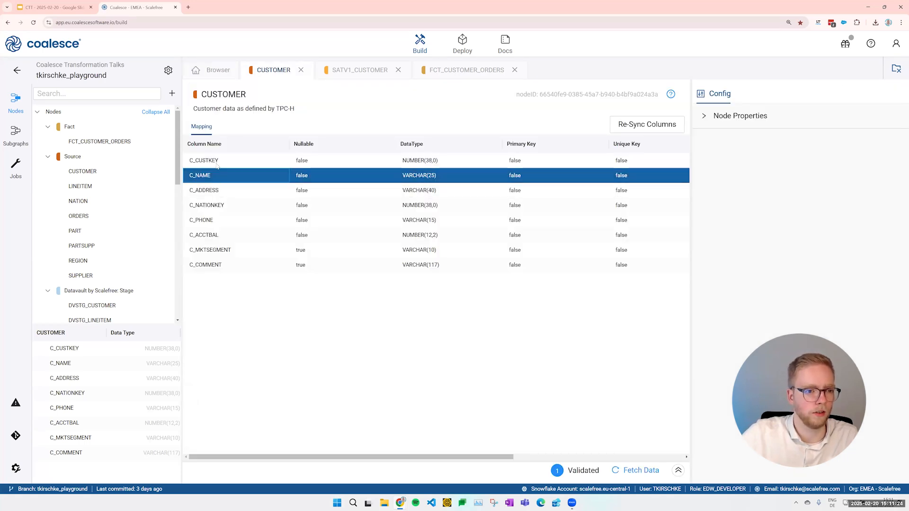
right_click(215, 178)
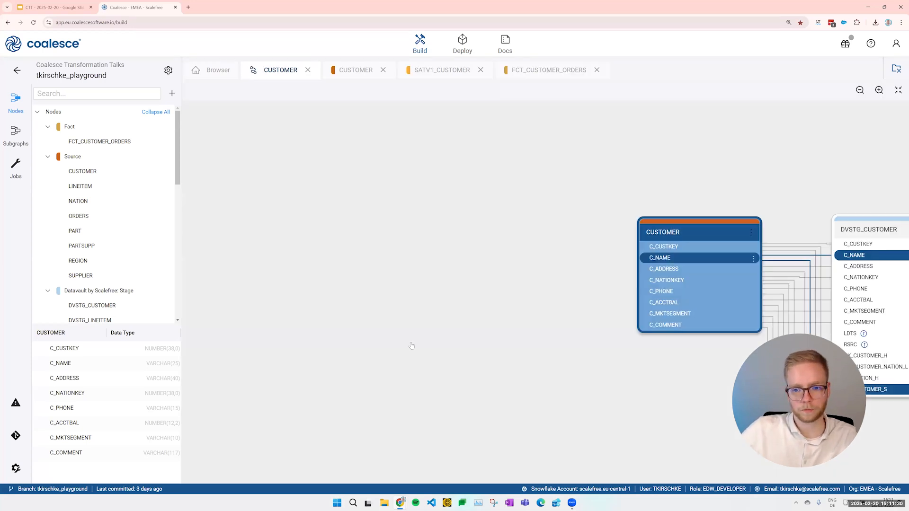
drag(633, 390, 175, 353)
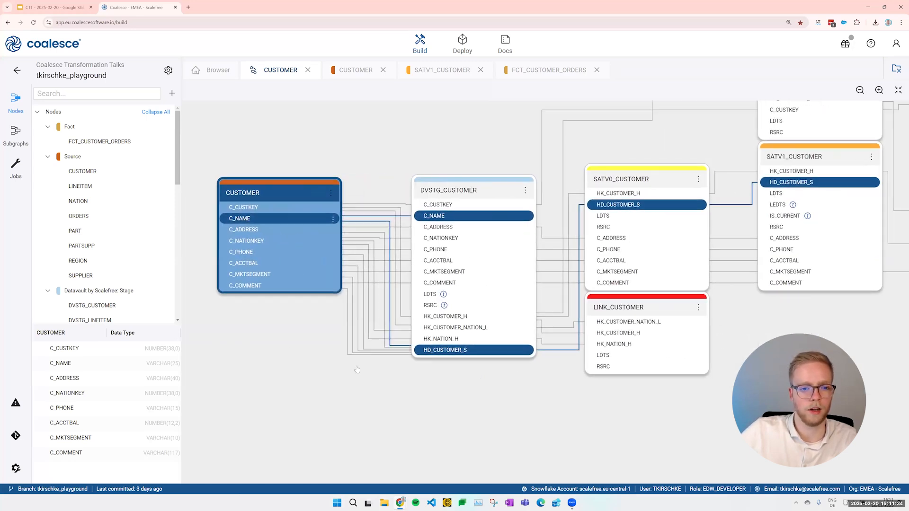
Examine how C_NAME from the CUSTOMER source feeds C_NAME and HD_CUSTOMER_S in DVSTG_CUSTOMER and reaches SATV0_CUSTOMER
drag(322, 376, 285, 383)
drag(221, 223, 214, 226)
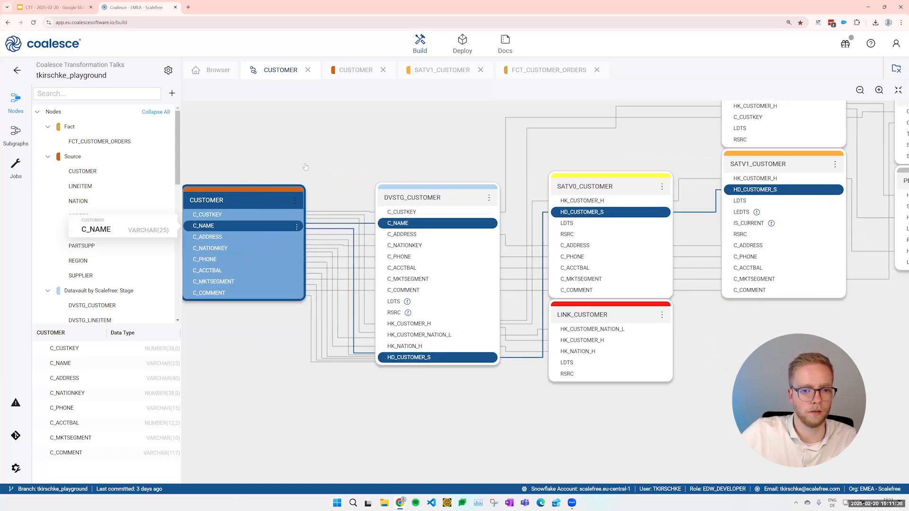
drag(360, 131, 361, 157)
scroll(350, 169, down, 3)
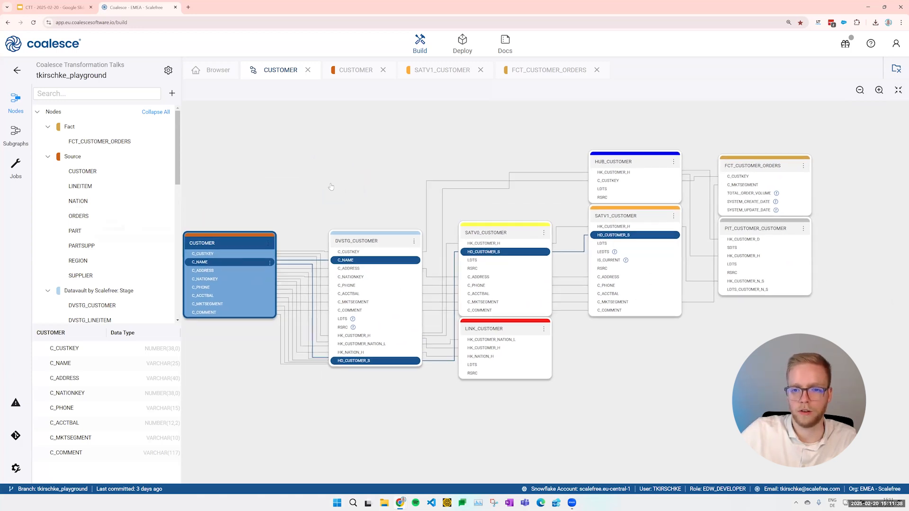
scroll(333, 187, up, 3)
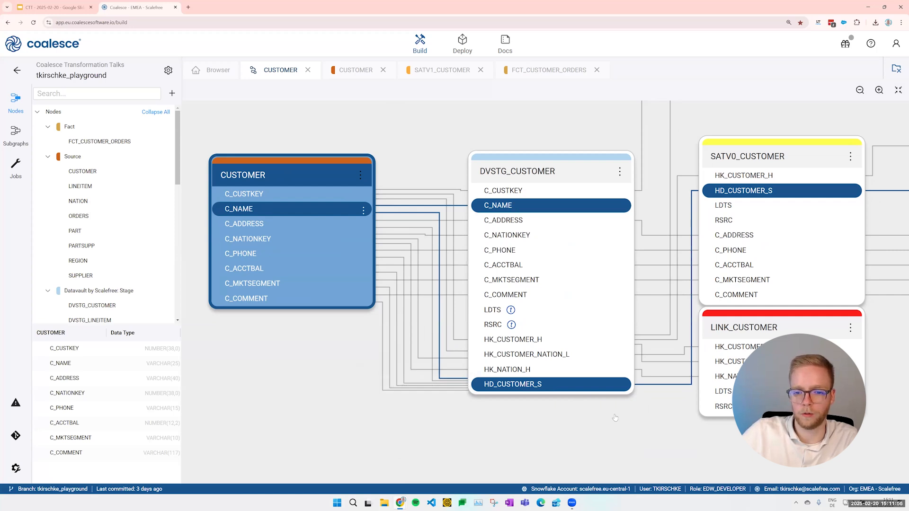
scroll(582, 421, right, 3)
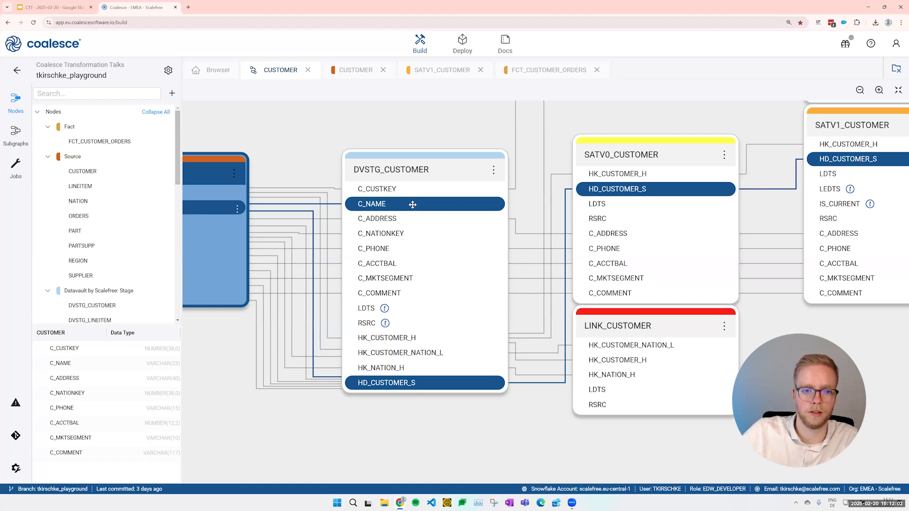
mouse_move(410, 201)
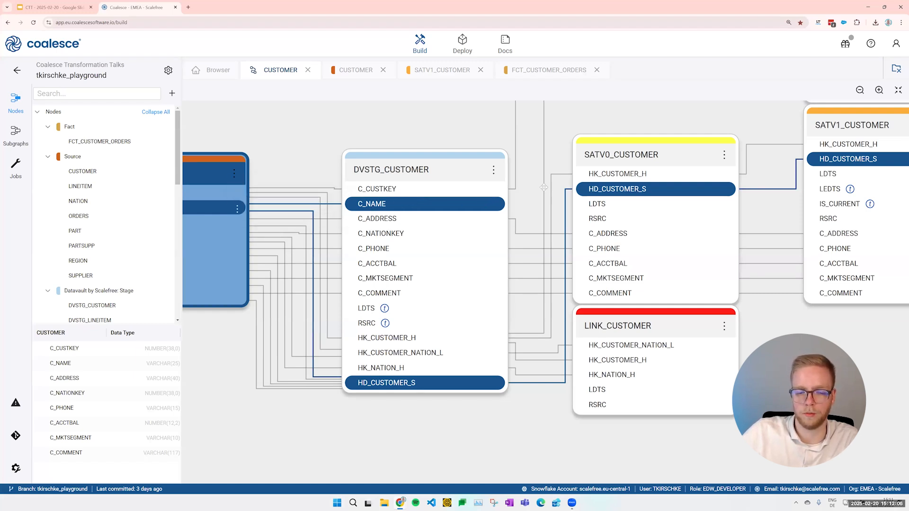
scroll(568, 203, right, 2)
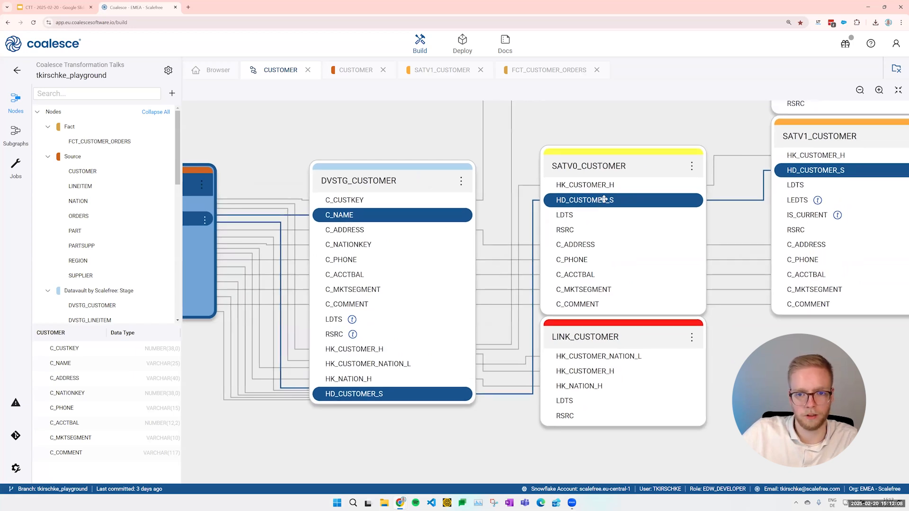
mouse_move(604, 199)
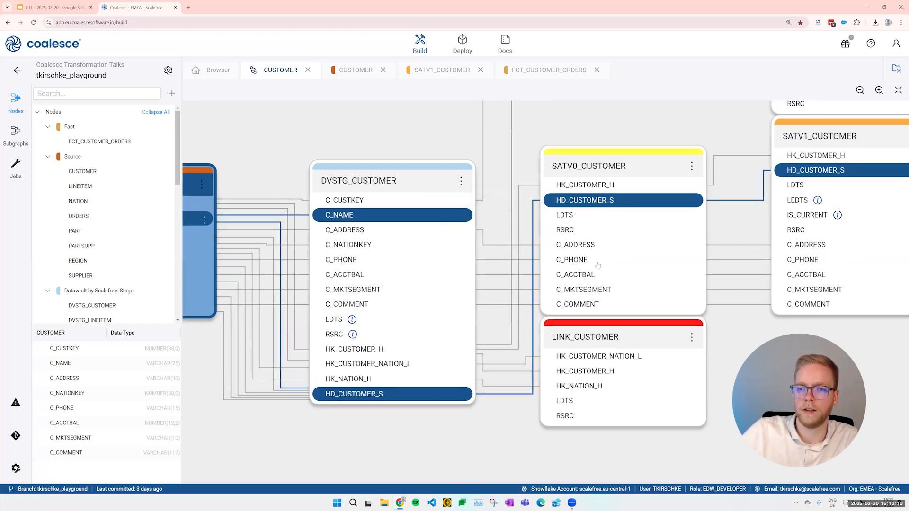
Follow the HD_CUSTOMER_S lineage between SATV0_CUSTOMER and SATV1_CUSTOMER, and return to C_NAME in DVSTG_CUSTOMER
scroll(662, 213, right, 4)
scroll(663, 213, up, 1)
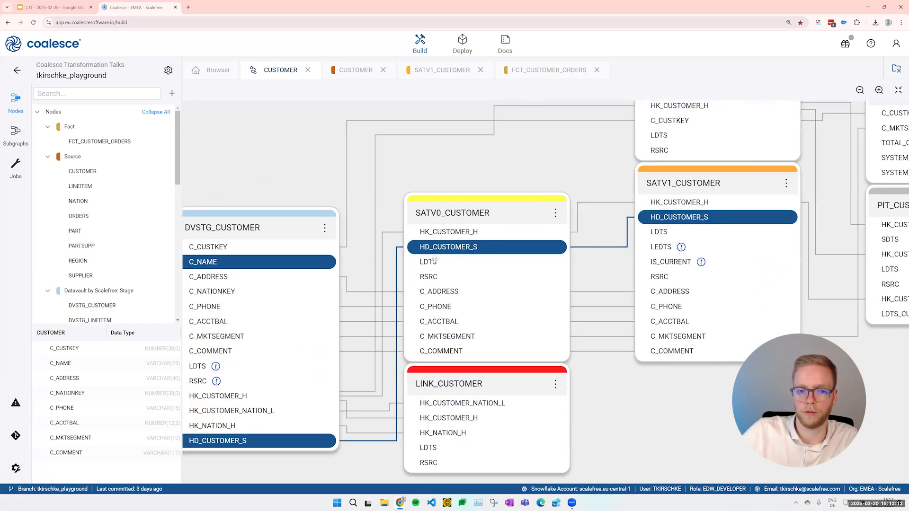
scroll(800, 221, right, 5)
scroll(800, 222, up, 1)
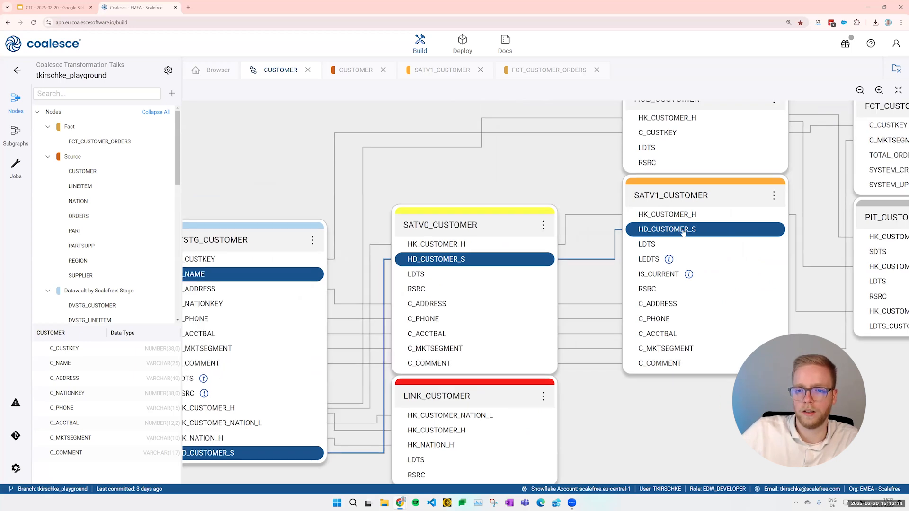
scroll(793, 177, left, 4)
scroll(794, 177, down, 1)
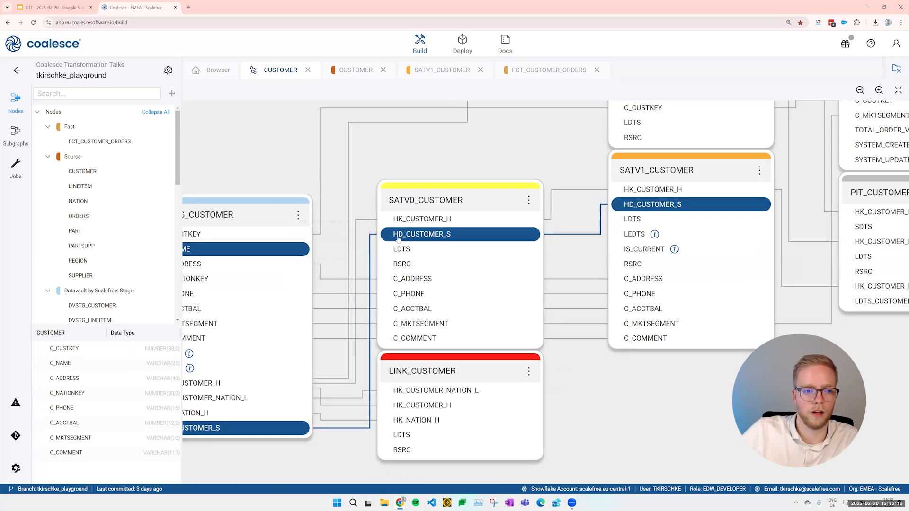
scroll(285, 244, left, 1)
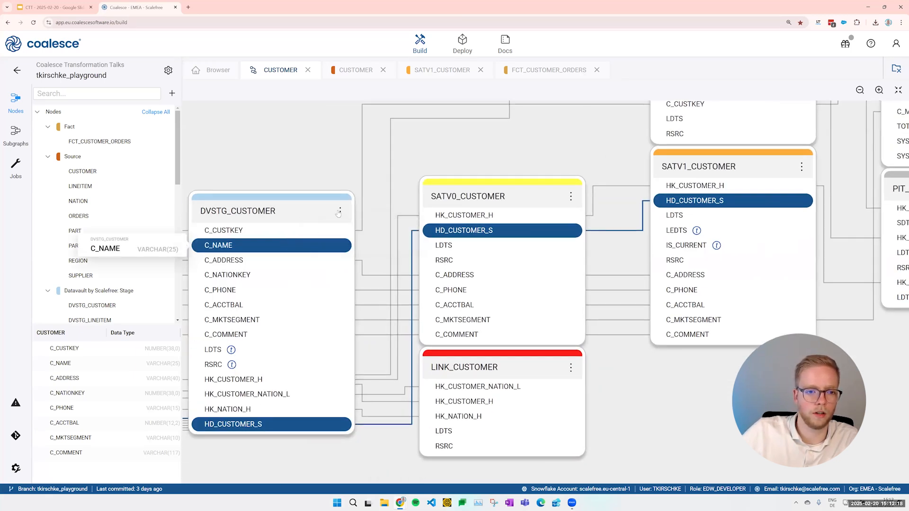
From the DVSTG_CUSTOMER column lineage, preview propagating the addition of C_NAME to SATV0_CUSTOMER, SATV1_CUSTOMER and FCT_CUSTOMER_ORDERS
mouse_move(338, 243)
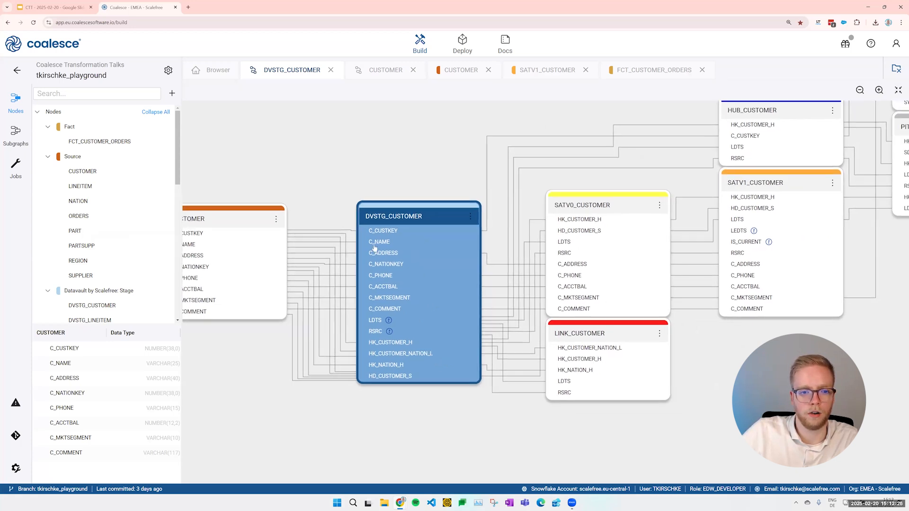
click(382, 242)
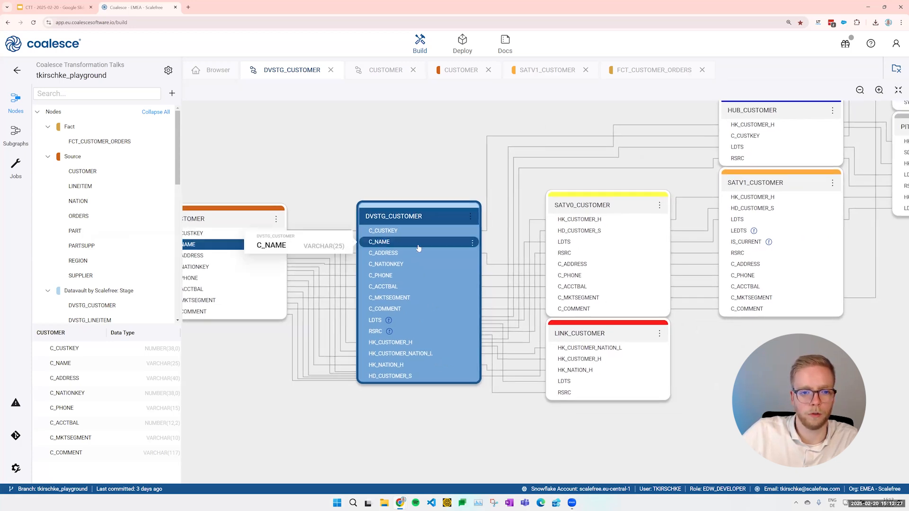
click(472, 242)
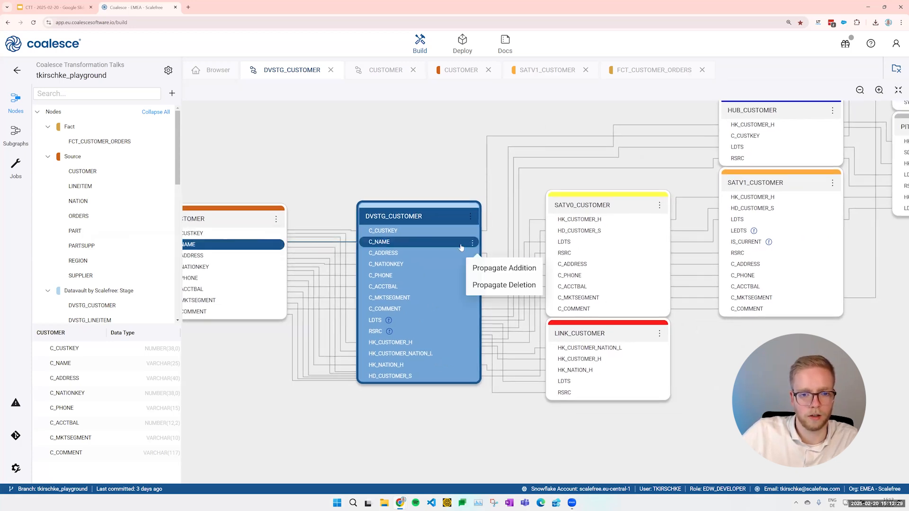
click(492, 273)
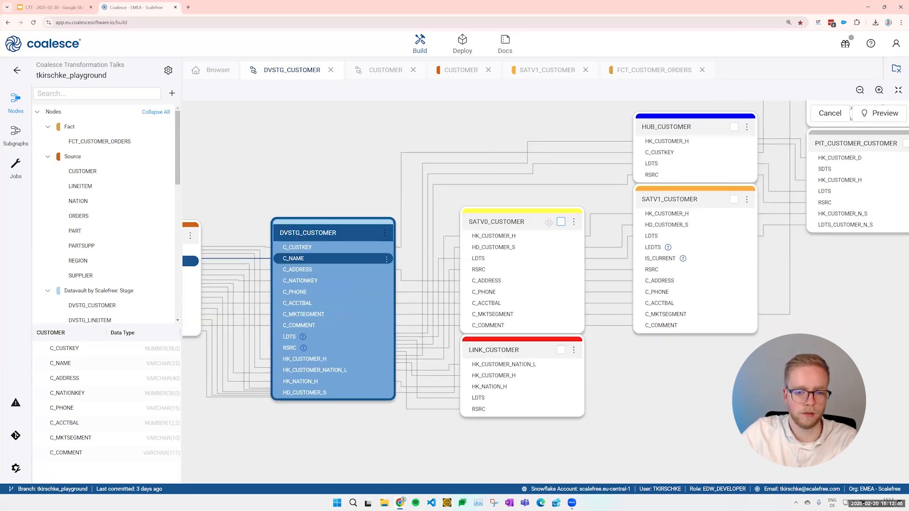
click(560, 222)
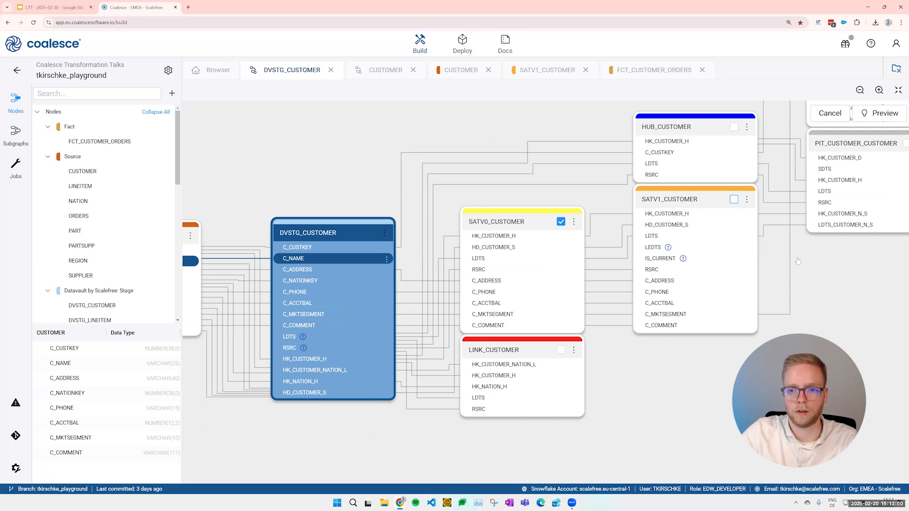
click(734, 200)
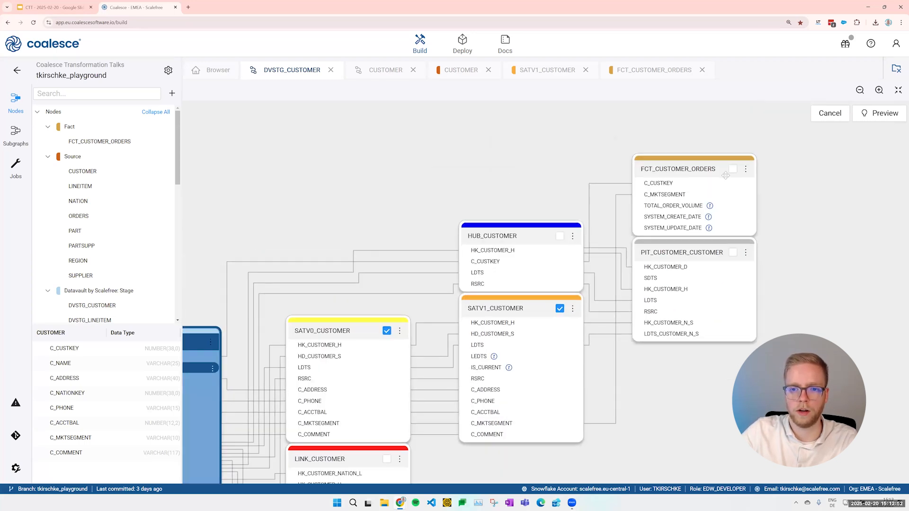
click(733, 170)
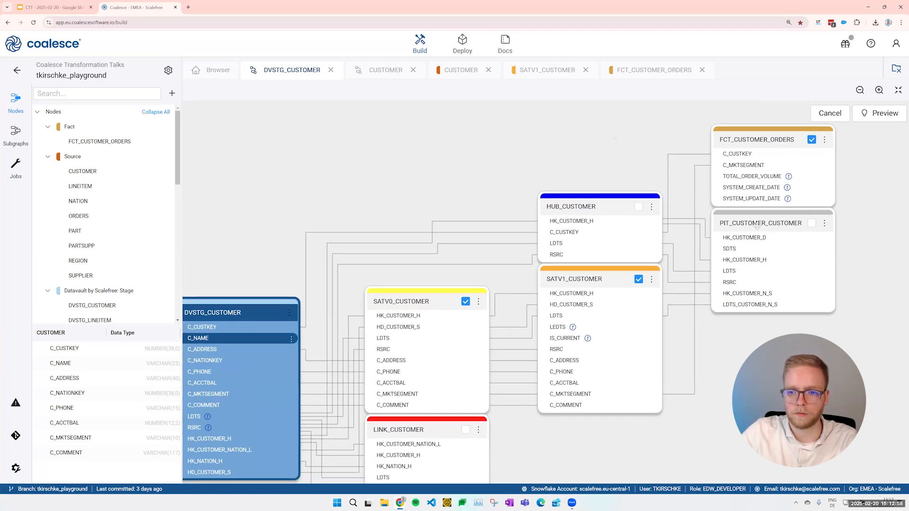
click(883, 113)
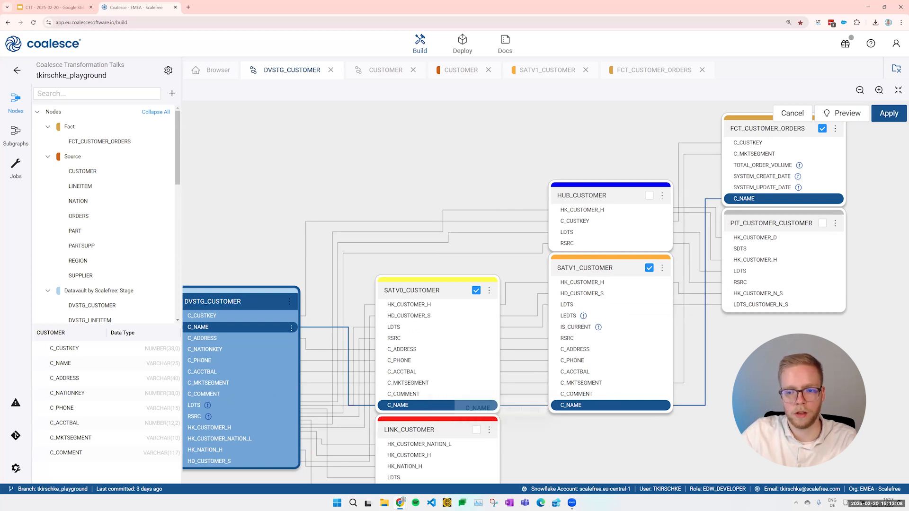
Check the previewed C_NAME path through to FCT_CUSTOMER_ORDERS, apply and confirm the column propagation, and dismiss the resulting notification
drag(678, 409, 562, 443)
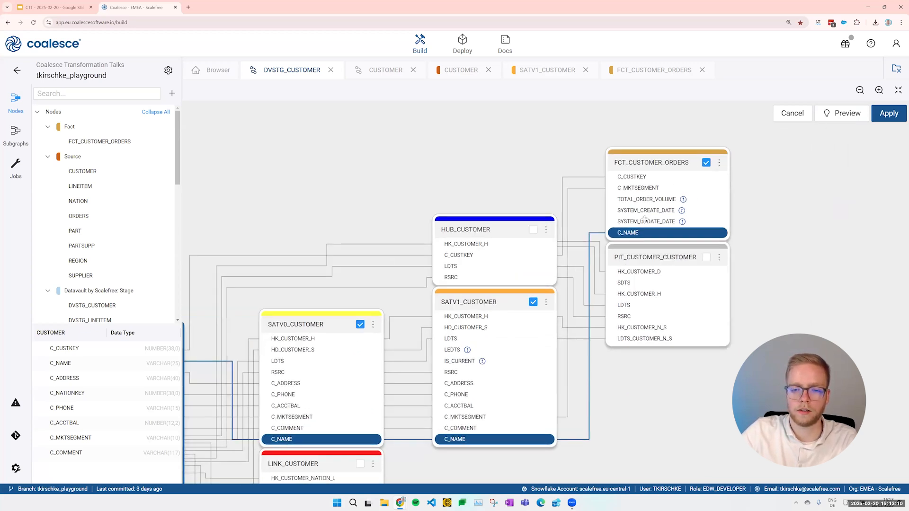
drag(631, 232, 635, 219)
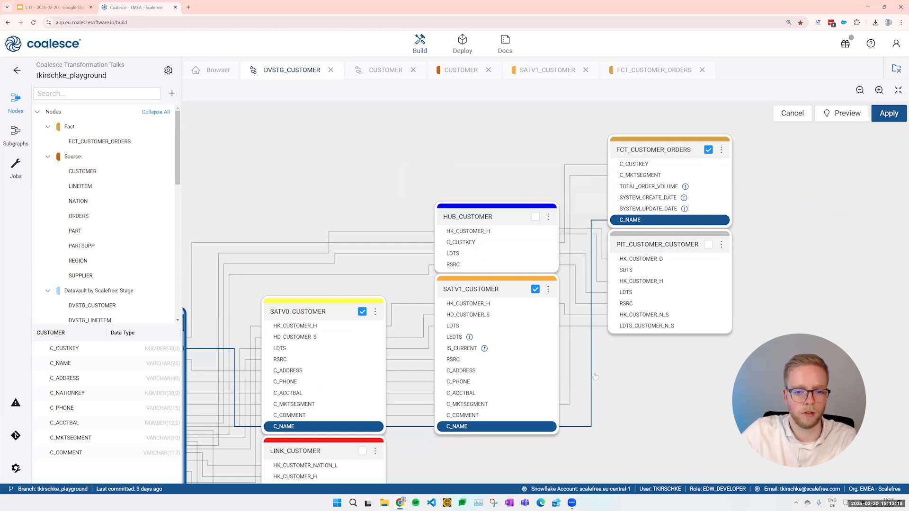
scroll(624, 384, left, 2)
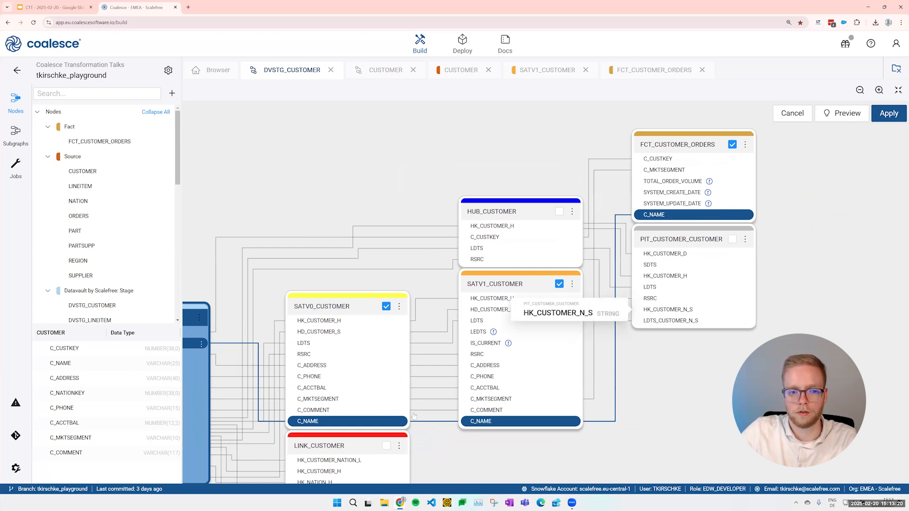
drag(583, 445, 642, 406)
click(885, 115)
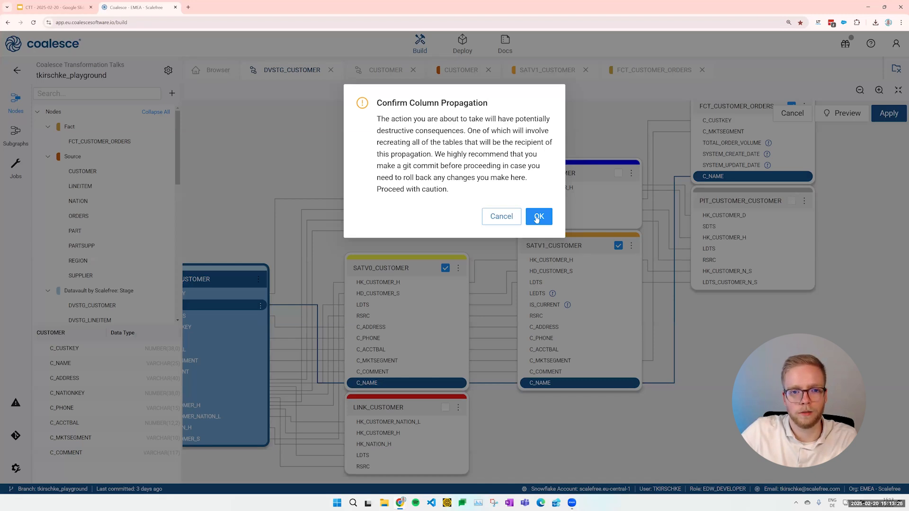
click(537, 217)
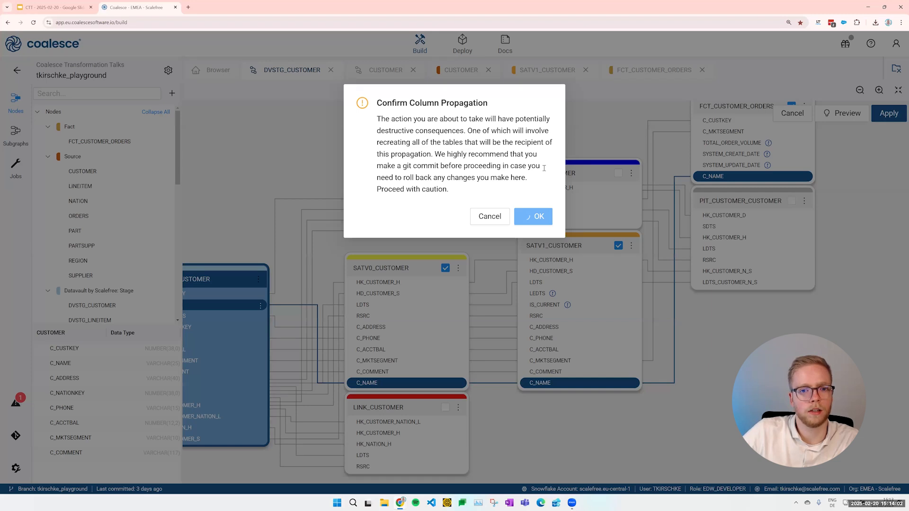
drag(448, 154, 502, 167)
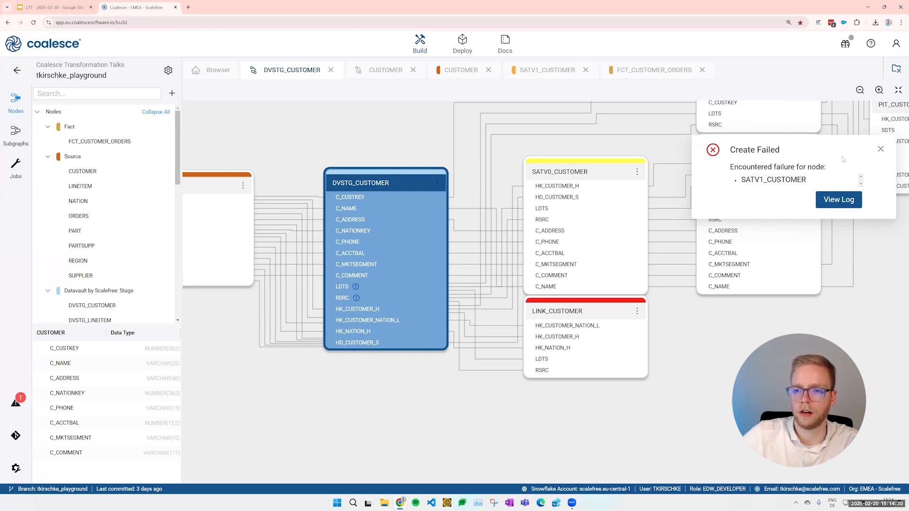
click(881, 148)
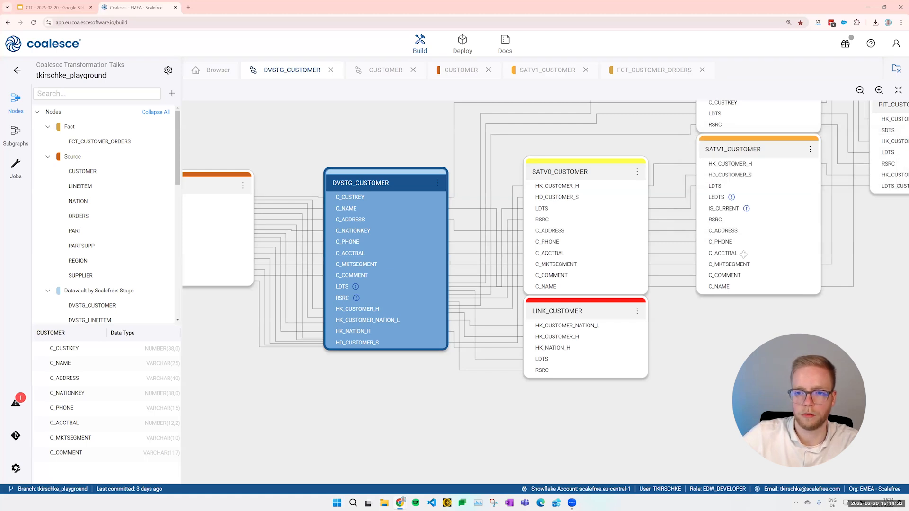
Highlight the lineage of C_NAME from DVSTG_CUSTOMER and trace it through both customer satellites to FCT_CUSTOMER_ORDERS
drag(507, 299, 499, 305)
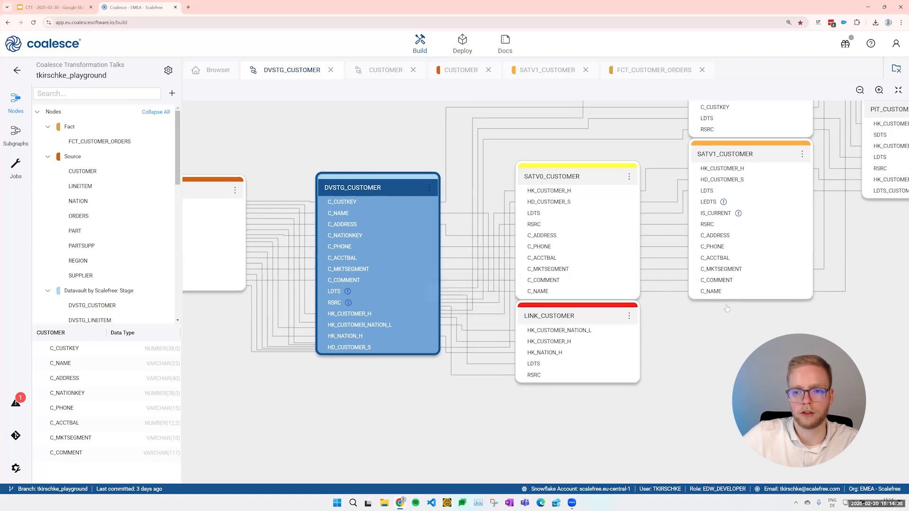
drag(727, 308, 661, 343)
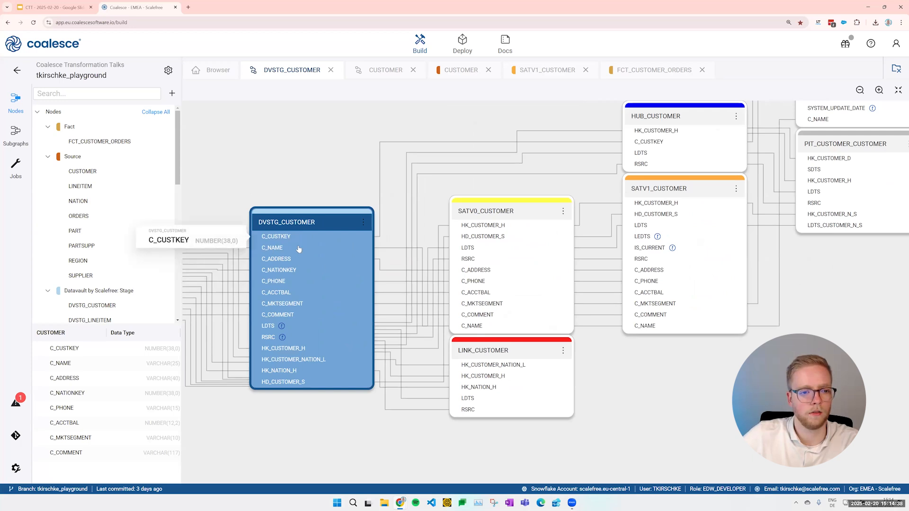
click(273, 248)
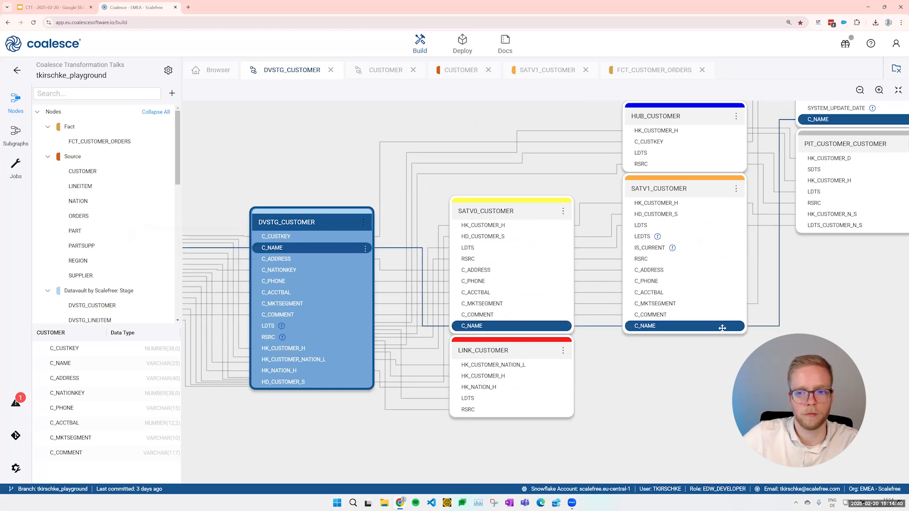
drag(665, 357, 512, 428)
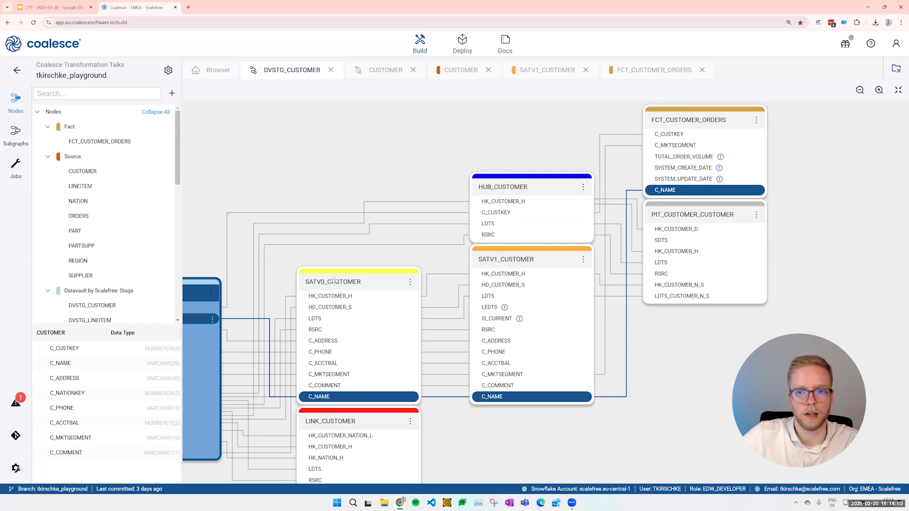
Inspect the column mappings of SATV0_CUSTOMER and SATV1_CUSTOMER from the graph, and open the Data Vault settings of SATV1_CUSTOMER
click(206, 71)
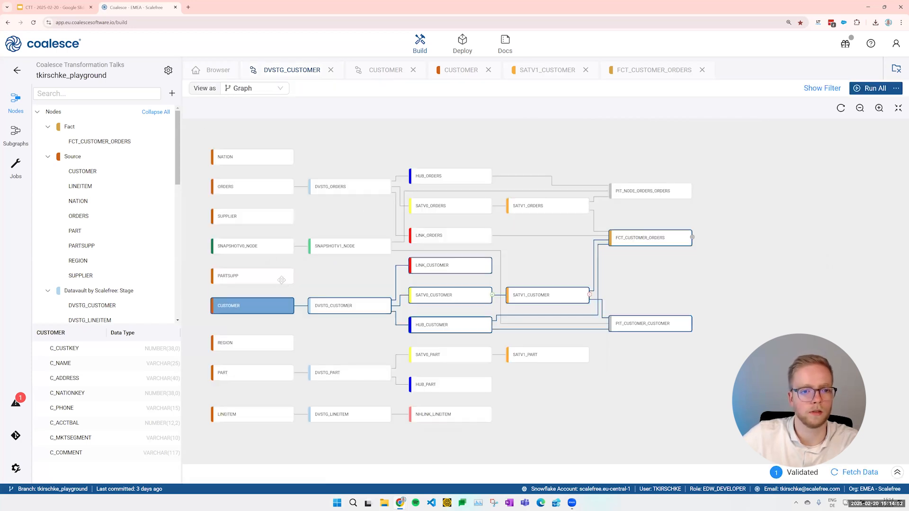
double_click(454, 296)
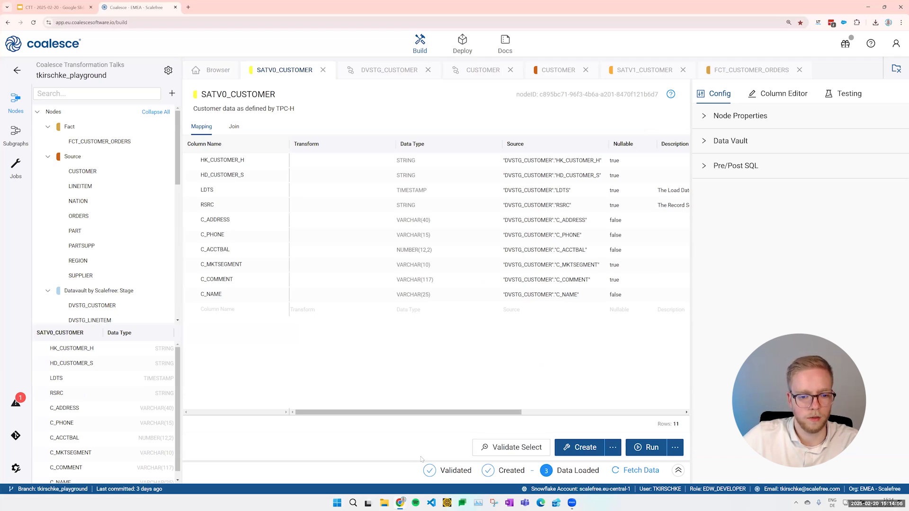
click(204, 72)
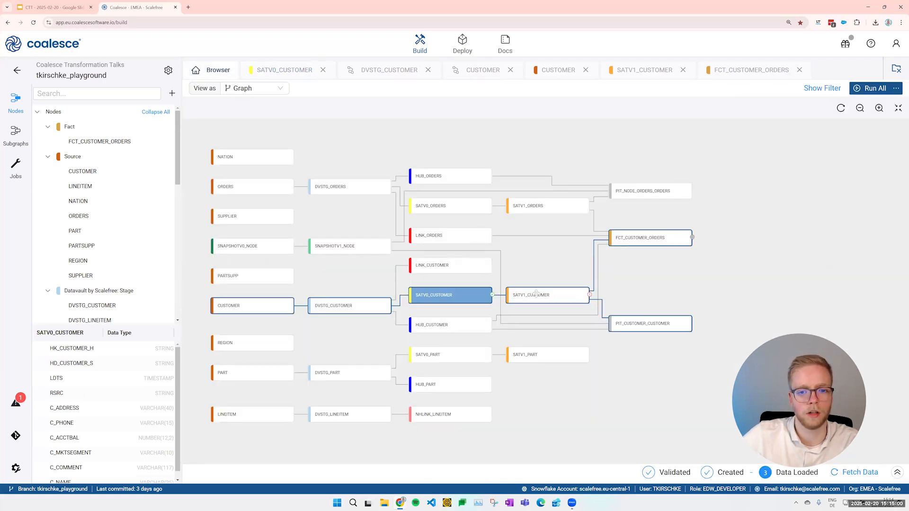
double_click(547, 294)
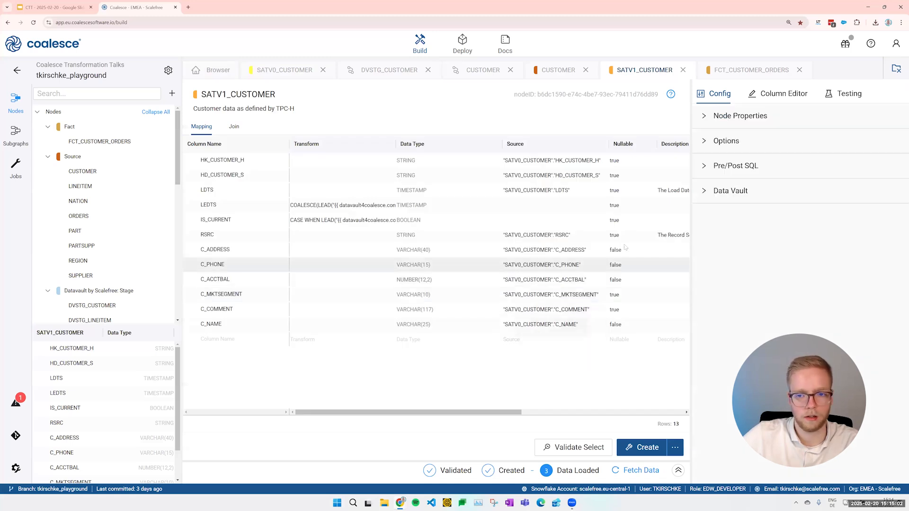
click(709, 190)
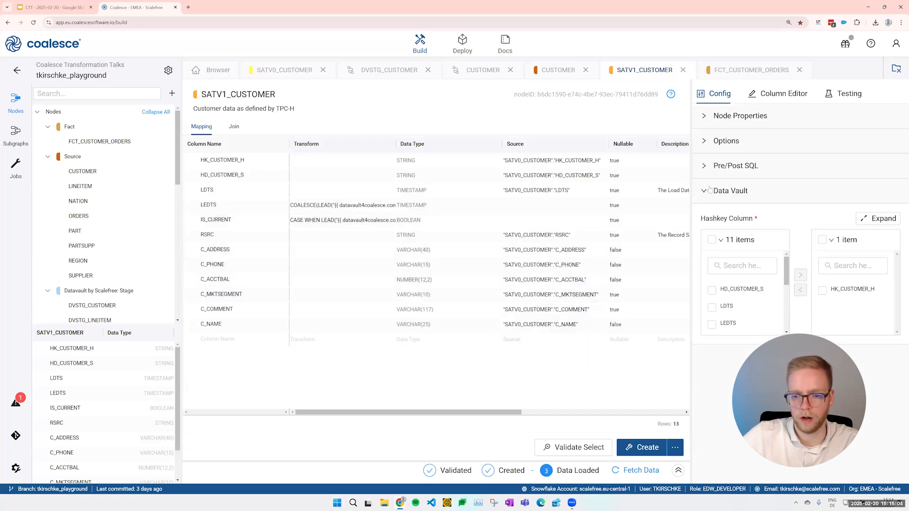
Collapse the Data Vault settings of SATV1_CUSTOMER, try to create its view, and inspect the SQL in the result
click(708, 190)
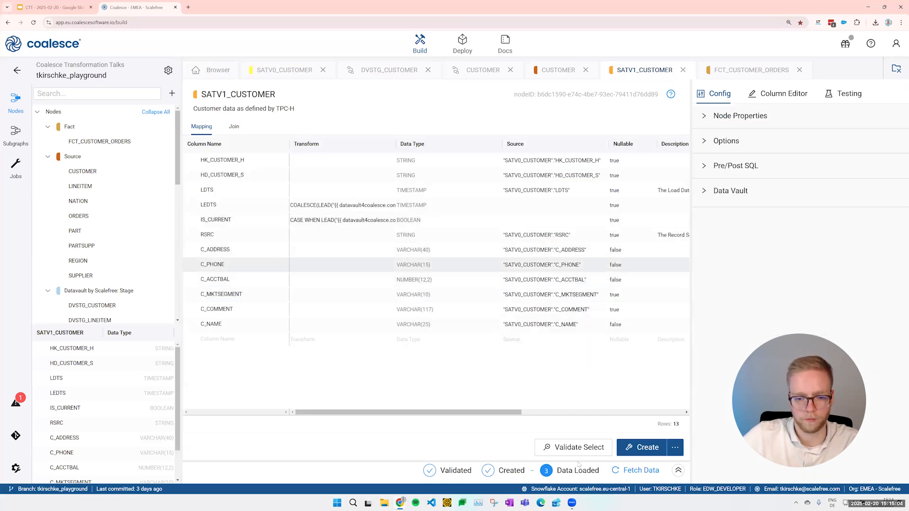
click(641, 448)
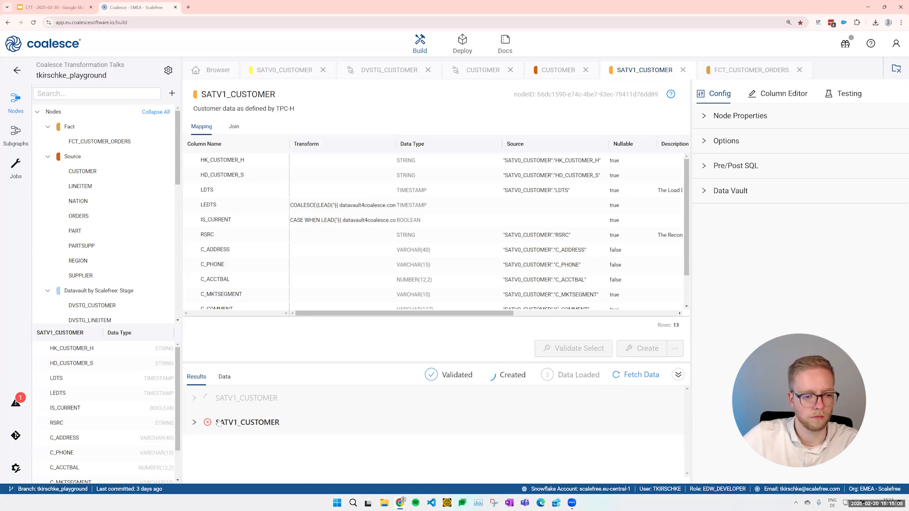
click(302, 408)
scroll(356, 408, down, 2)
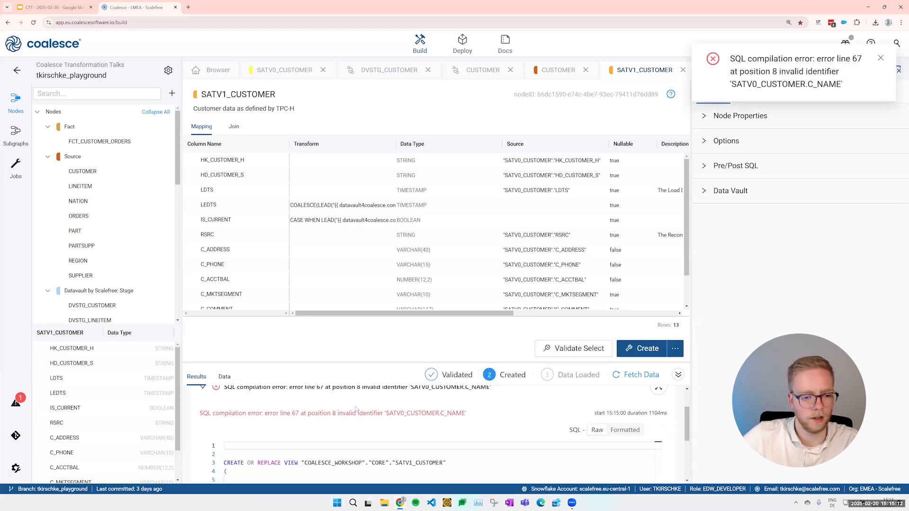
scroll(356, 412, down, 5)
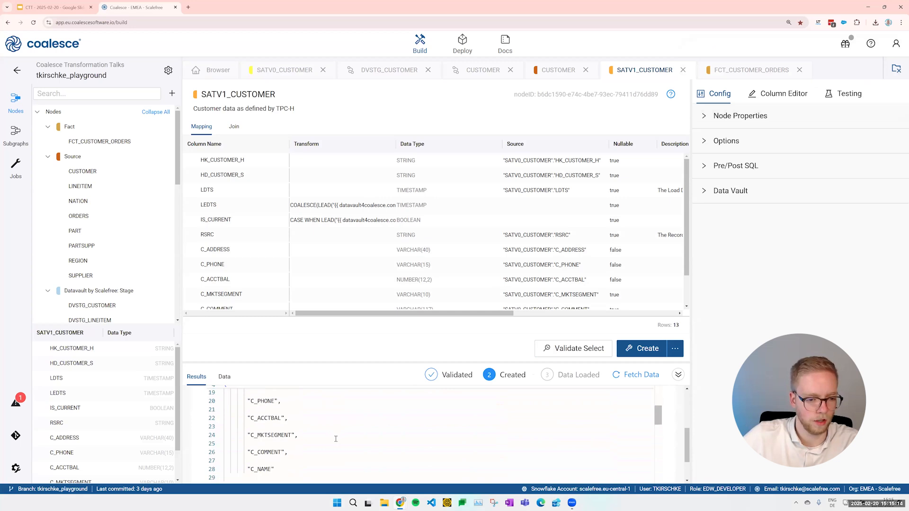
scroll(335, 439, down, 5)
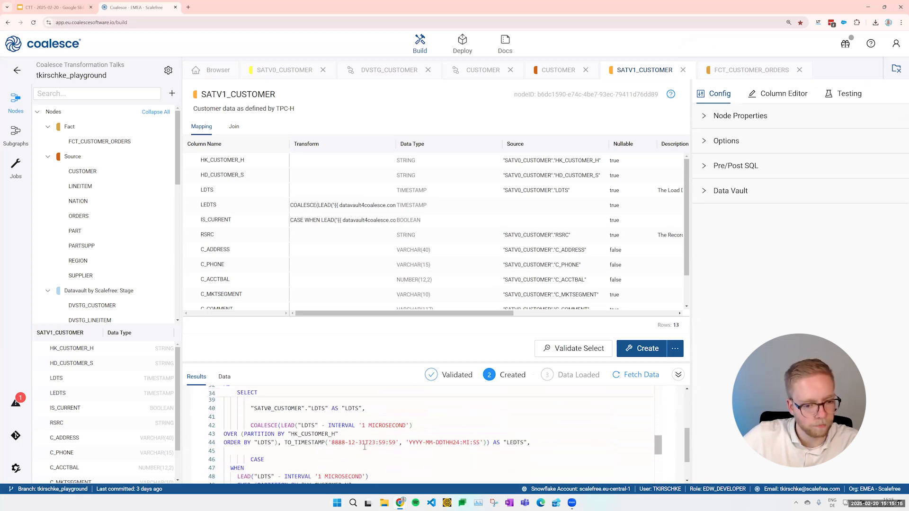
scroll(365, 447, down, 8)
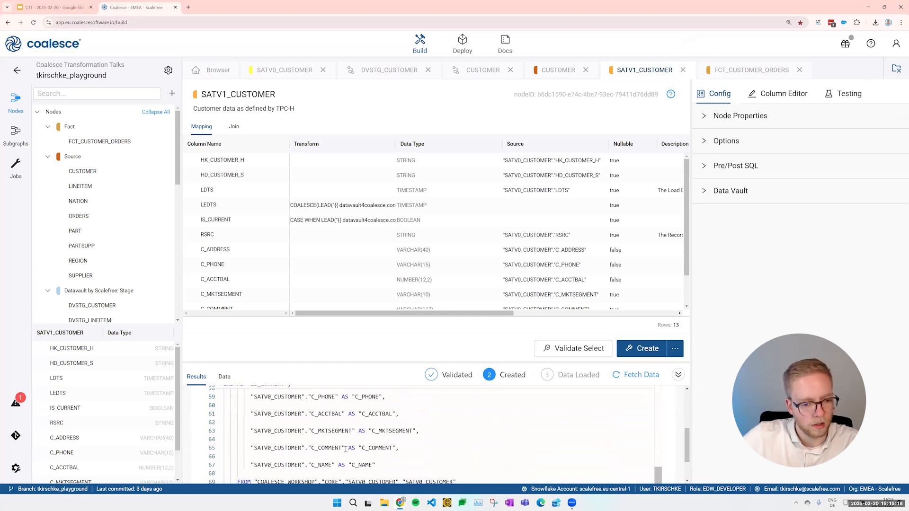
Create and load SATV0_CUSTOMER with the C_NAME column, and create the SATV1_CUSTOMER view again, checking its result
click(277, 70)
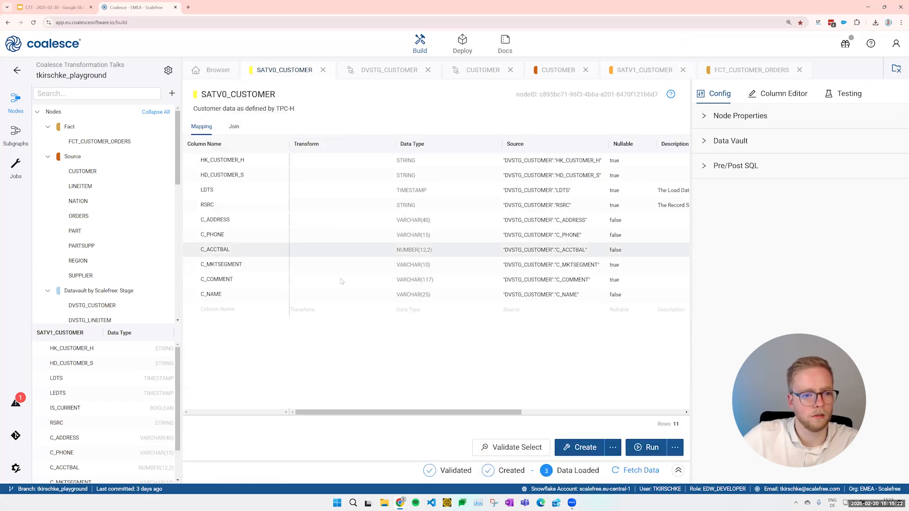
click(574, 447)
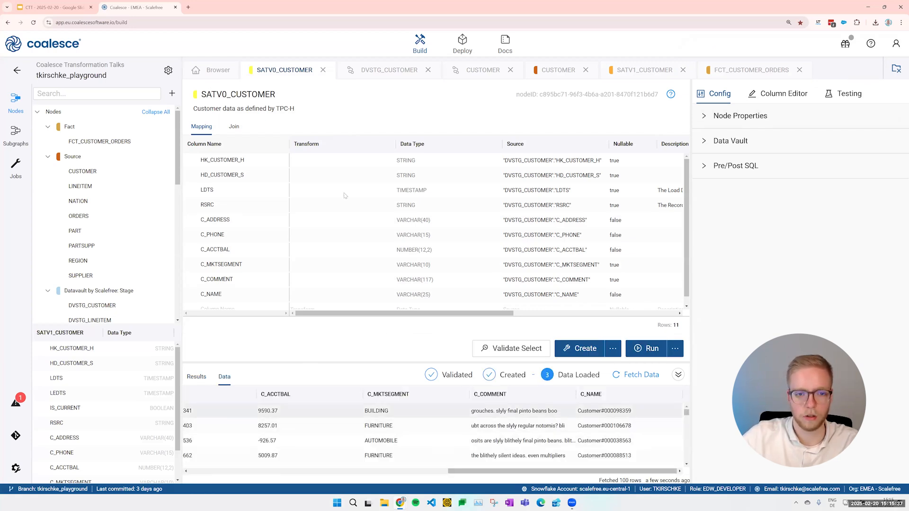
click(622, 72)
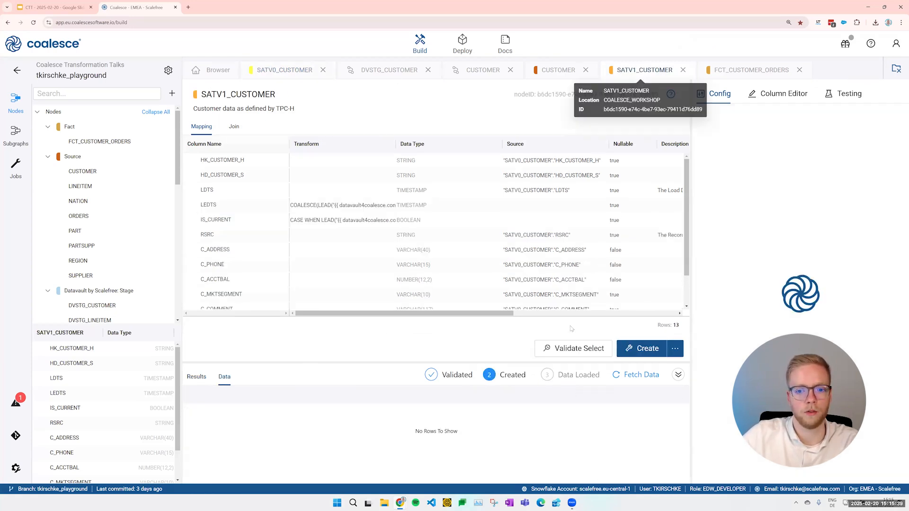
click(640, 357)
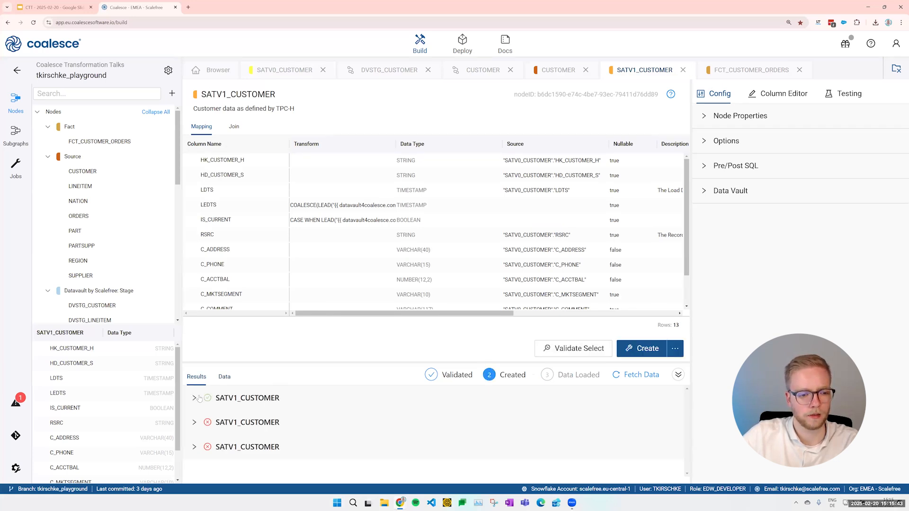
scroll(258, 417, down, 1)
scroll(258, 416, up, 1)
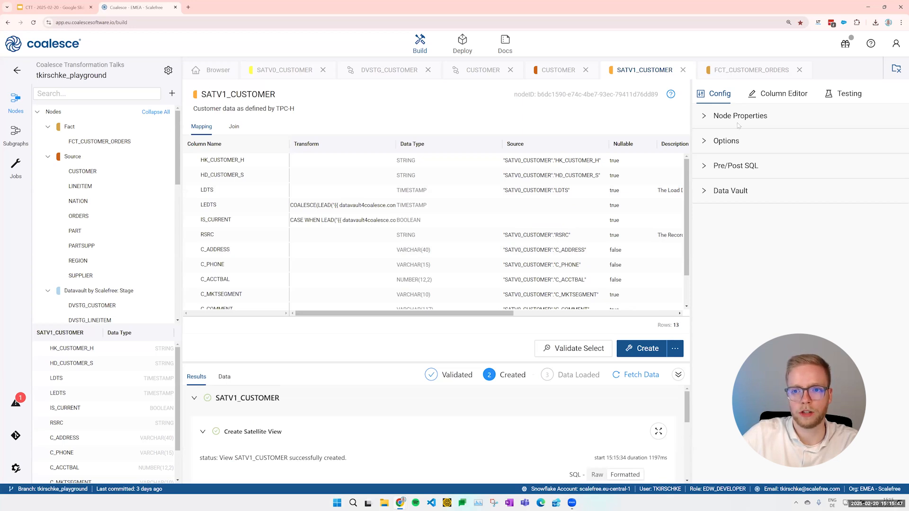
Move the C_NAME column to the first position in the FCT_CUSTOMER_ORDERS mapping
click(730, 72)
click(257, 231)
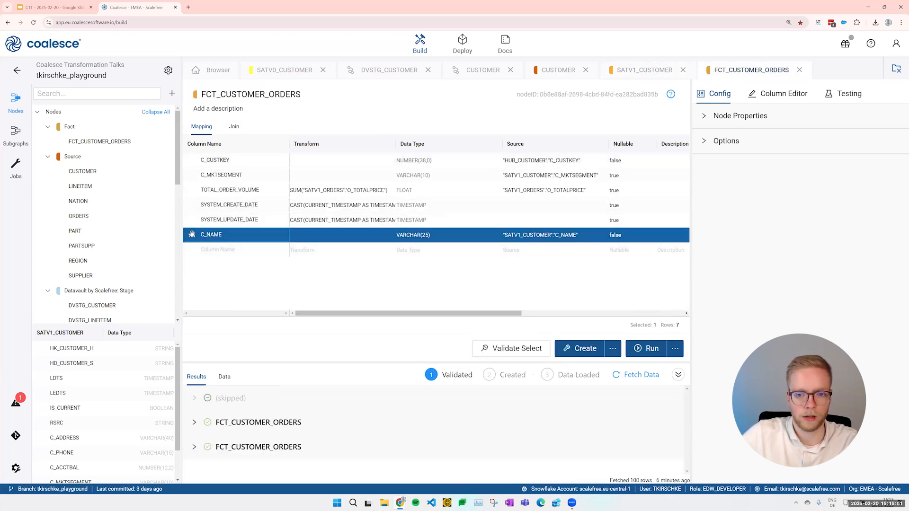
drag(192, 234, 194, 160)
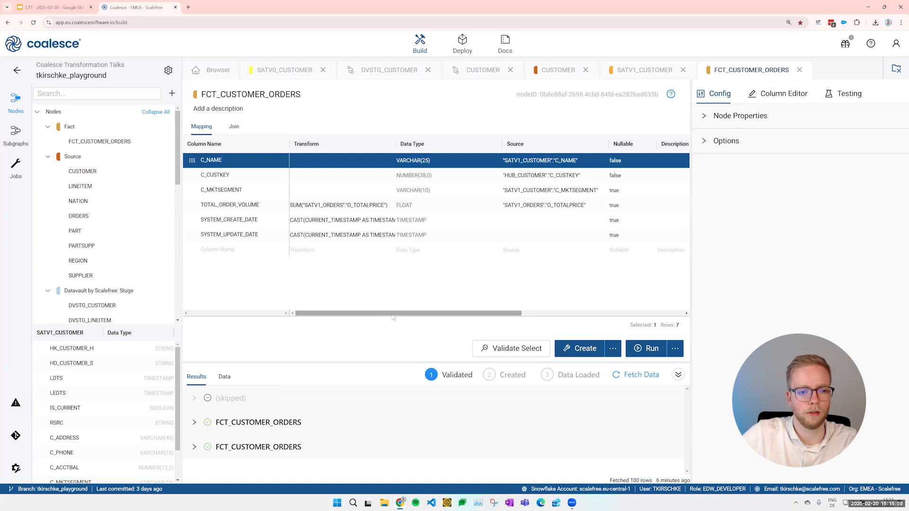
mouse_move(392, 313)
mouse_down()
mouse_move(451, 313)
mouse_move(392, 313)
mouse_up()
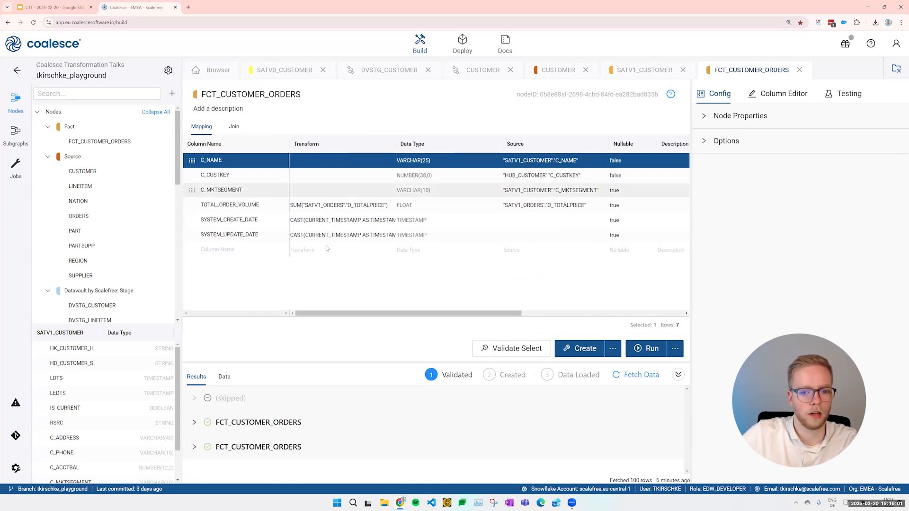
Create the FCT_CUSTOMER_ORDERS table and try to load its data
click(579, 351)
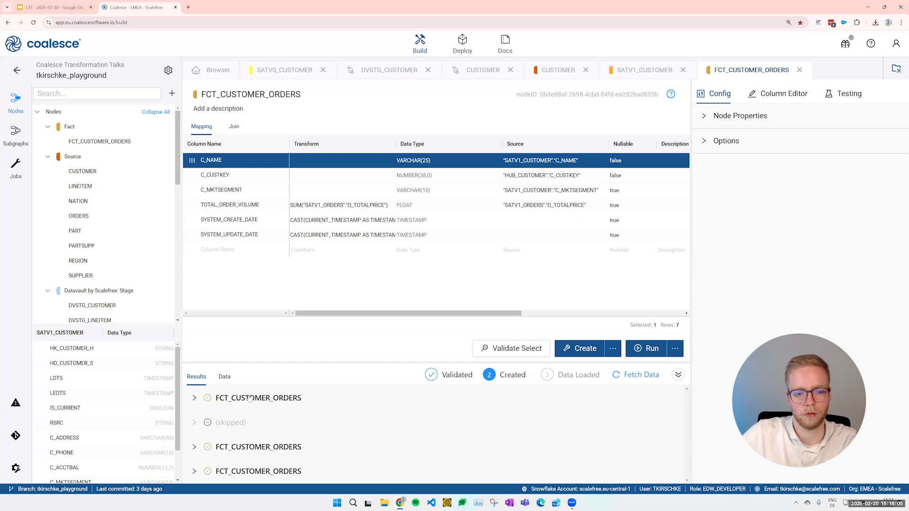
click(648, 348)
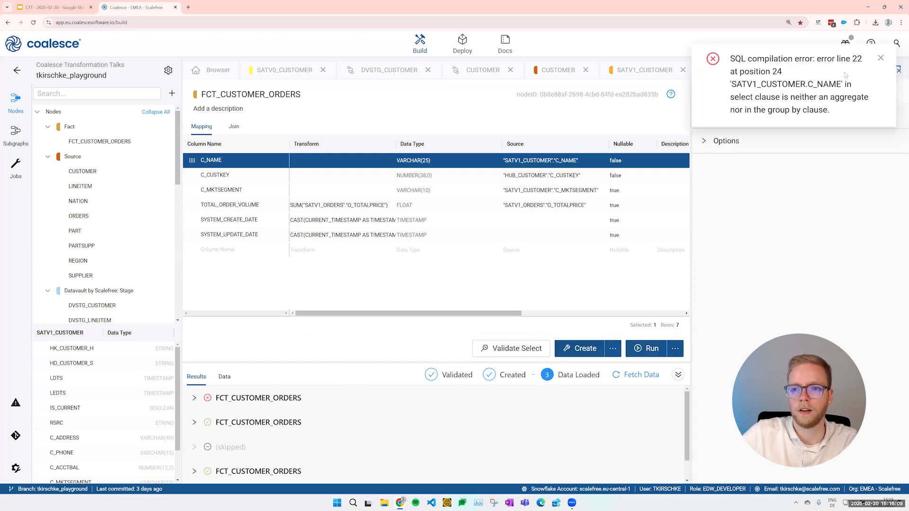
Add "SATV1_CUSTOMER"."C_NAME" as the first GROUP BY column in the join definition of FCT_CUSTOMER_ORDERS
click(233, 126)
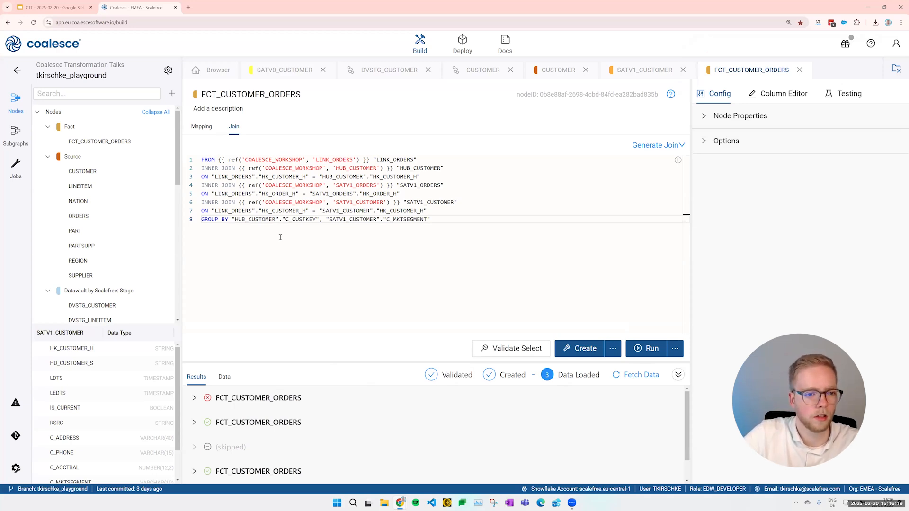
key(ctrl+space)
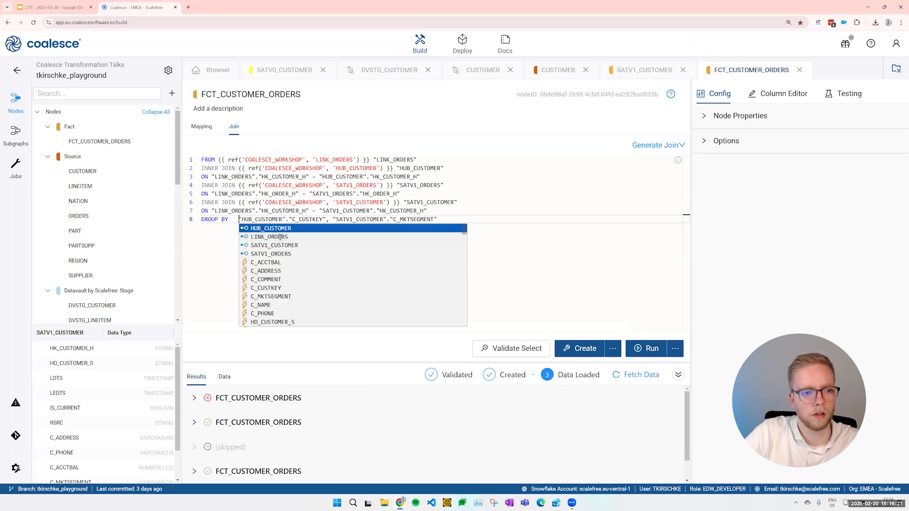
key(Escape)
text("Sat)
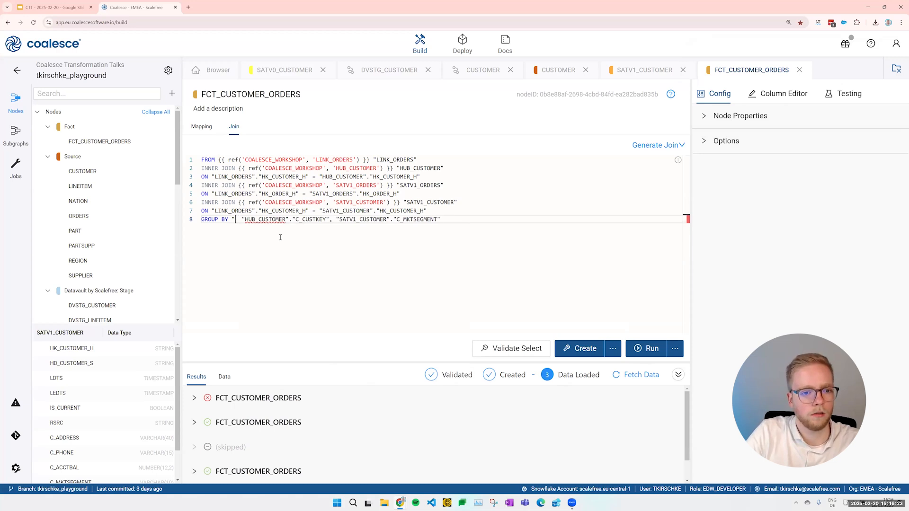
key(BackSpace)
key(BackSpace)
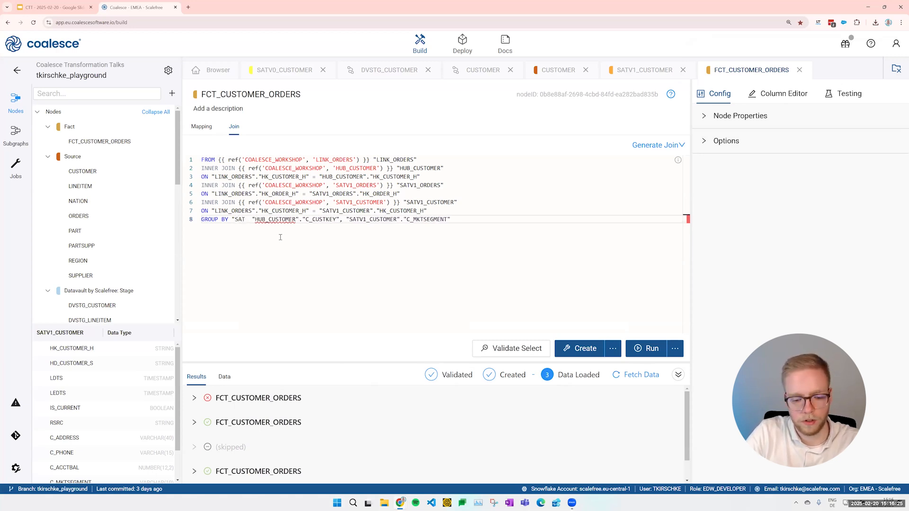
text(ATV1_CUSTOMER".)
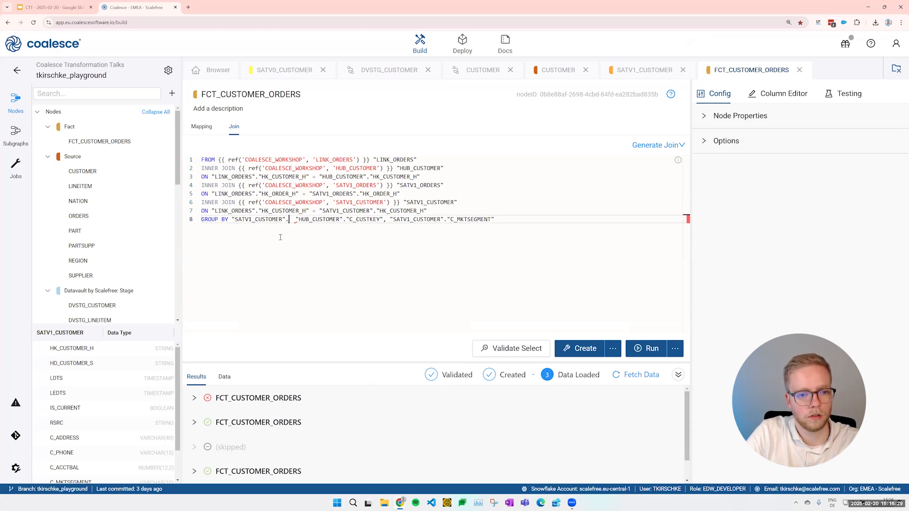
key(Down)
key(Down)
key(Down)
key(Down)
key(Down)
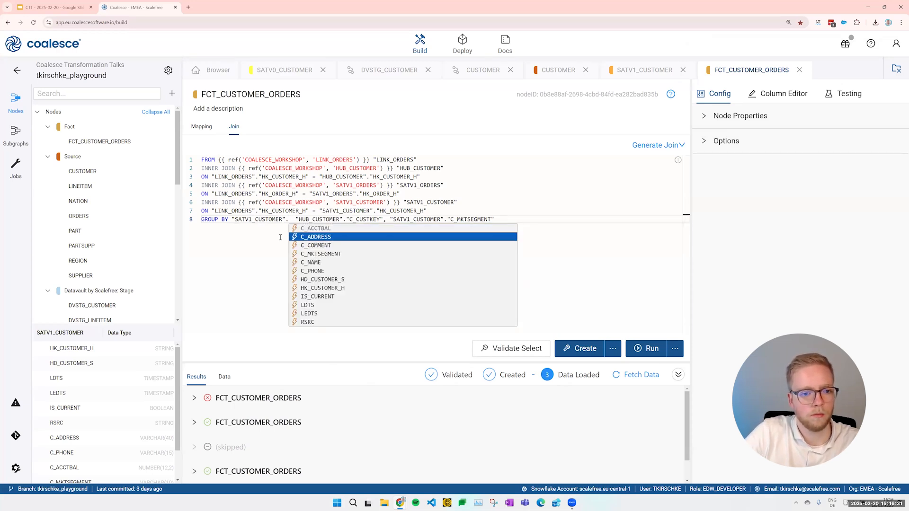
key(Up)
key(Return)
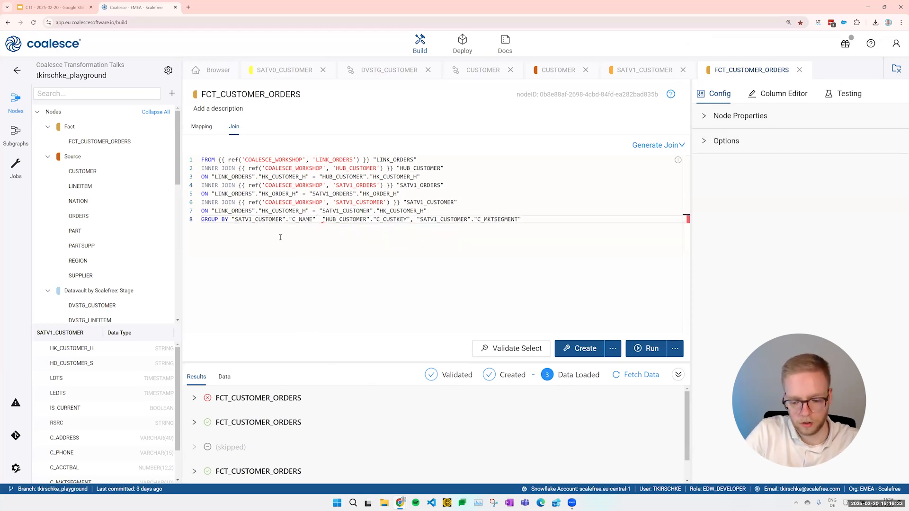
text(,)
key(Escape)
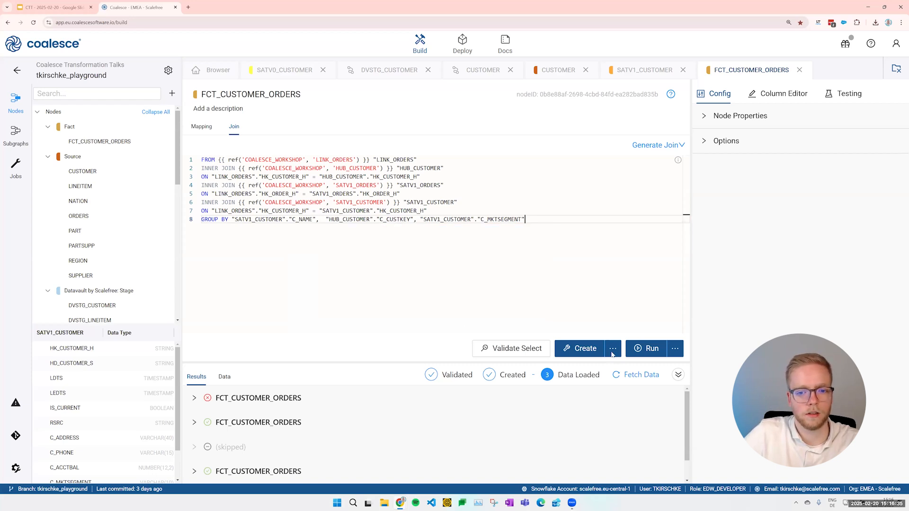
Load FCT_CUSTOMER_ORDERS using the revised GROUP BY and check the C_NAME values in the fetched rows
click(639, 350)
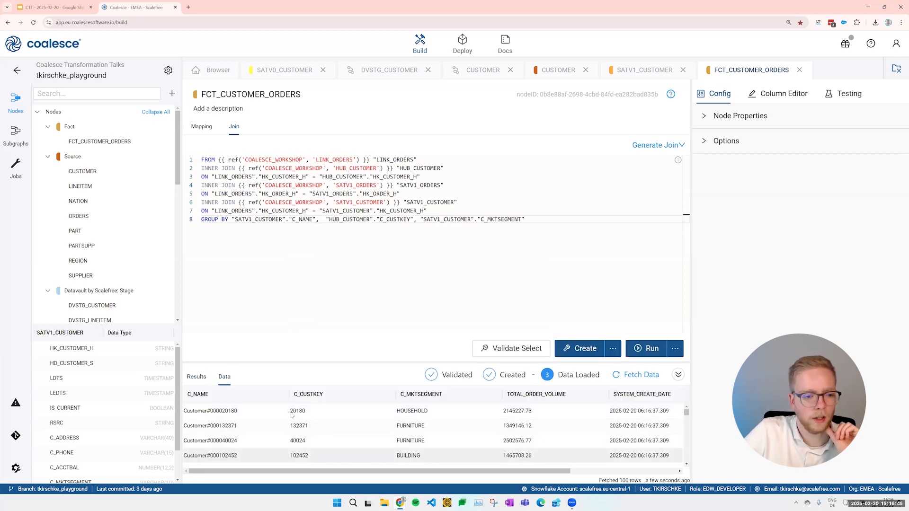
scroll(230, 418, down, 5)
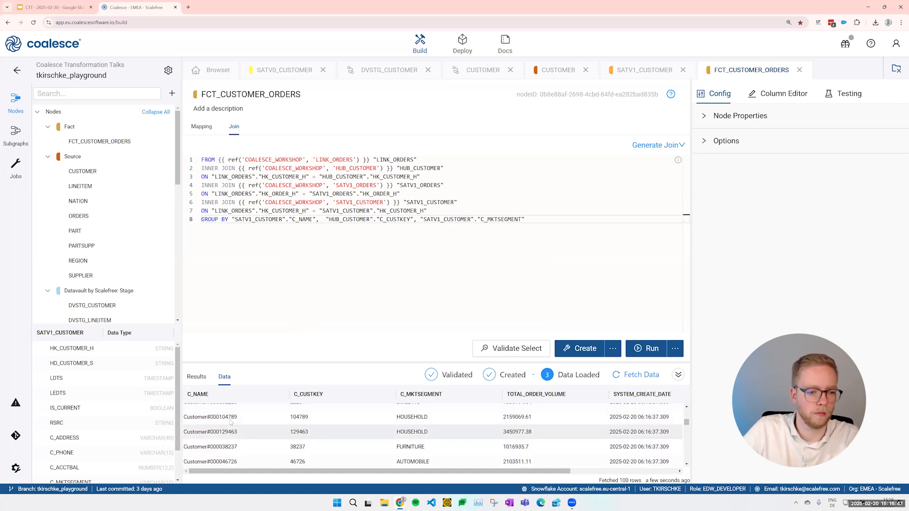
scroll(245, 427, down, 3)
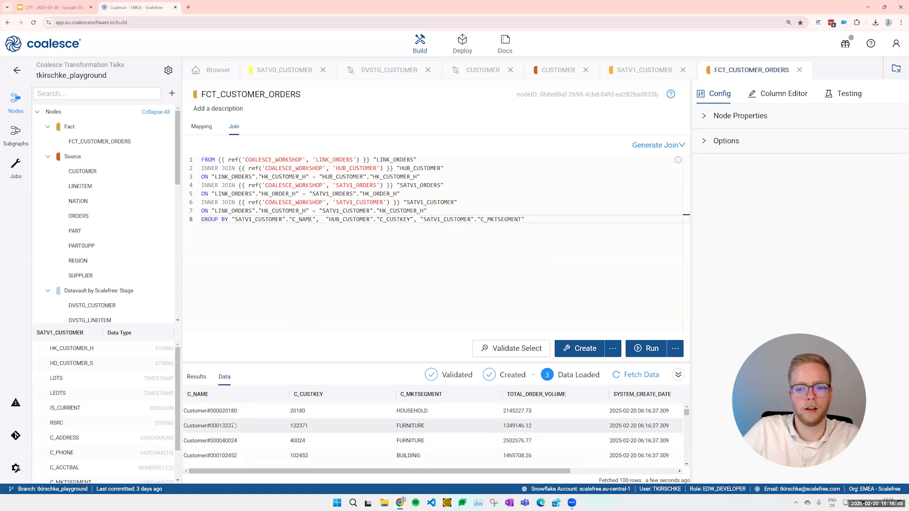
click(208, 416)
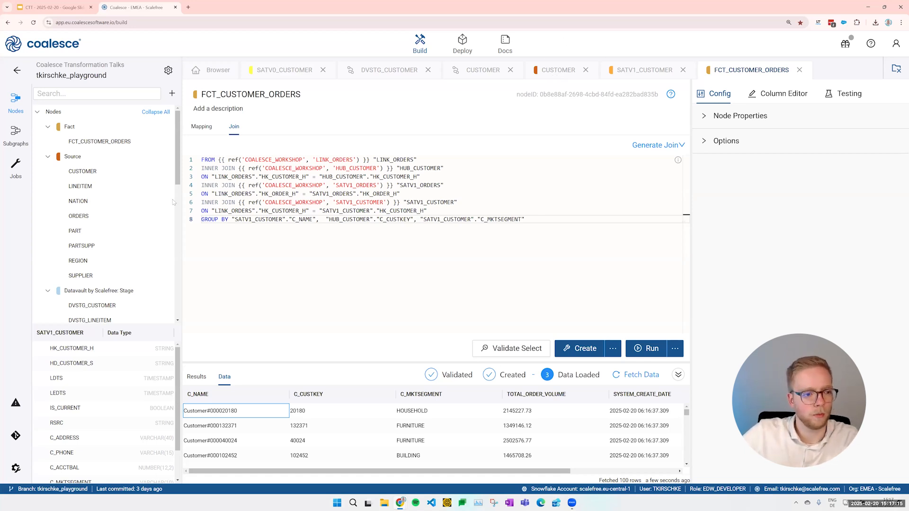
Commit and push all node changes with the message "C_NAME added to downstream models", and close the Git dialog
click(16, 436)
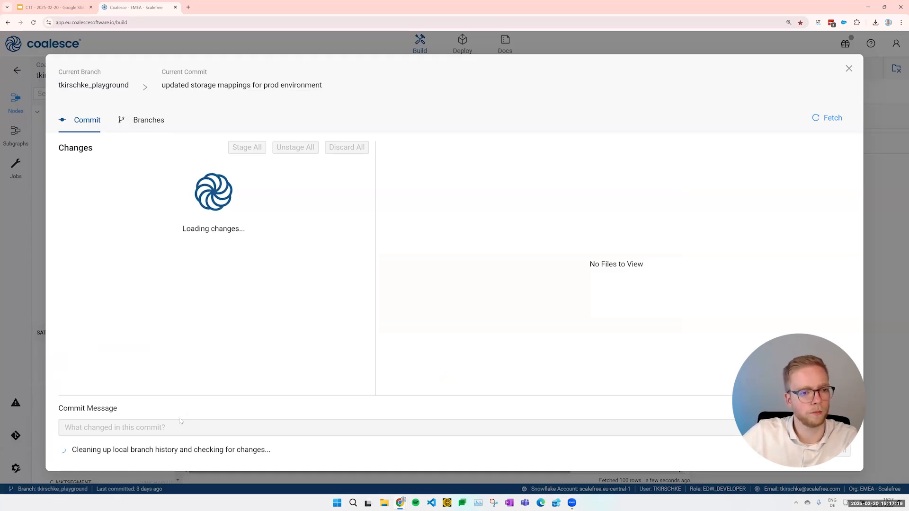
click(71, 180)
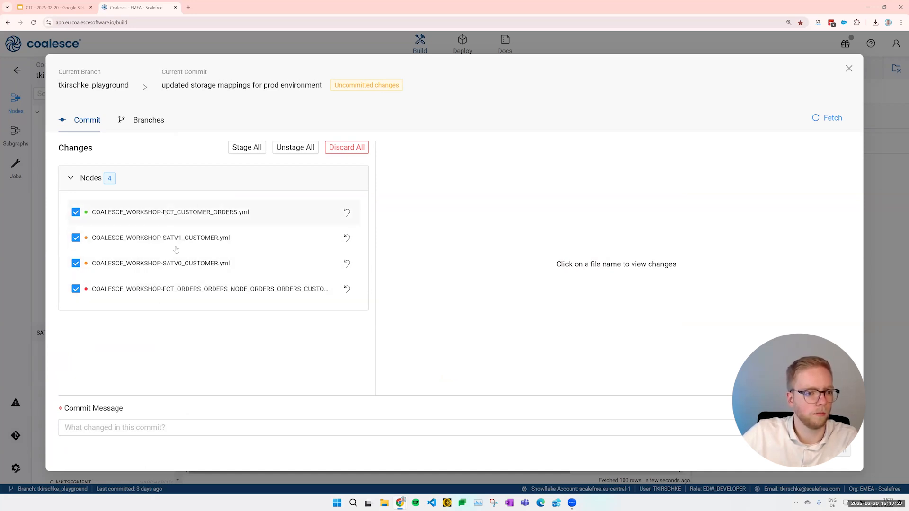
click(166, 430)
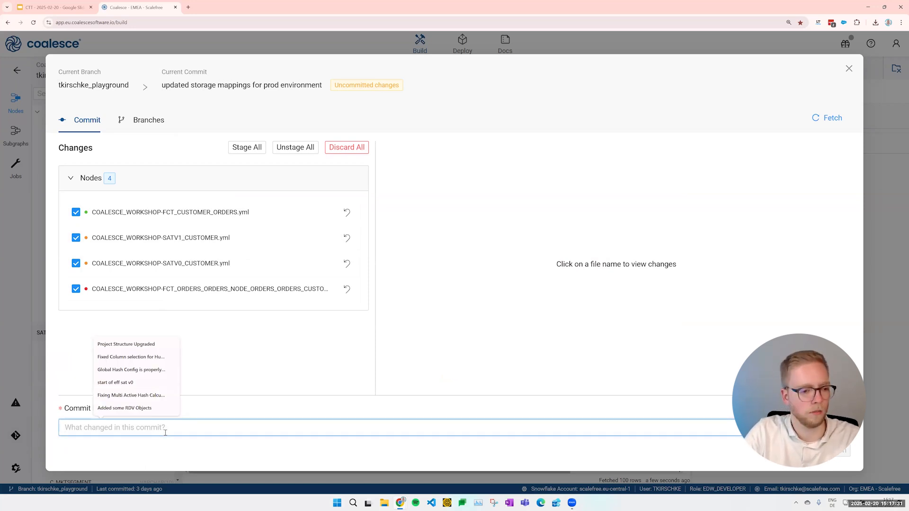
text(C_NAME added to downstream models)
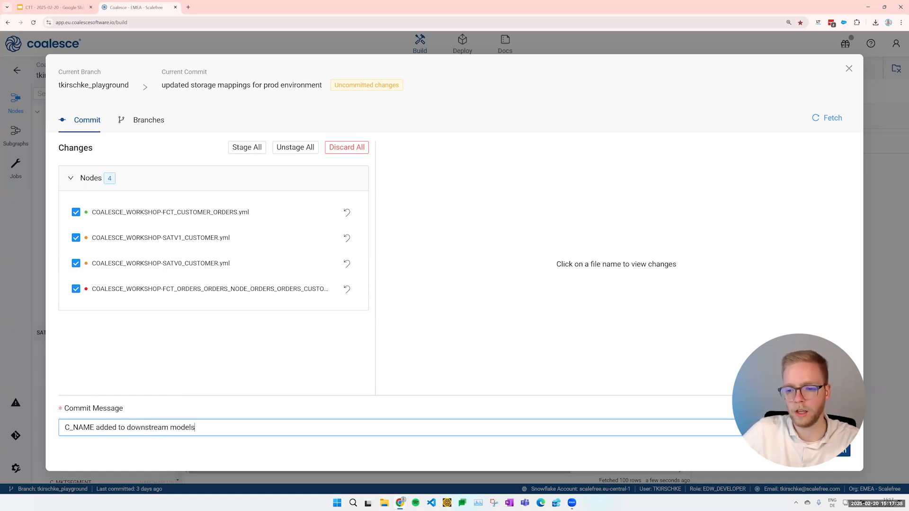
key(Return)
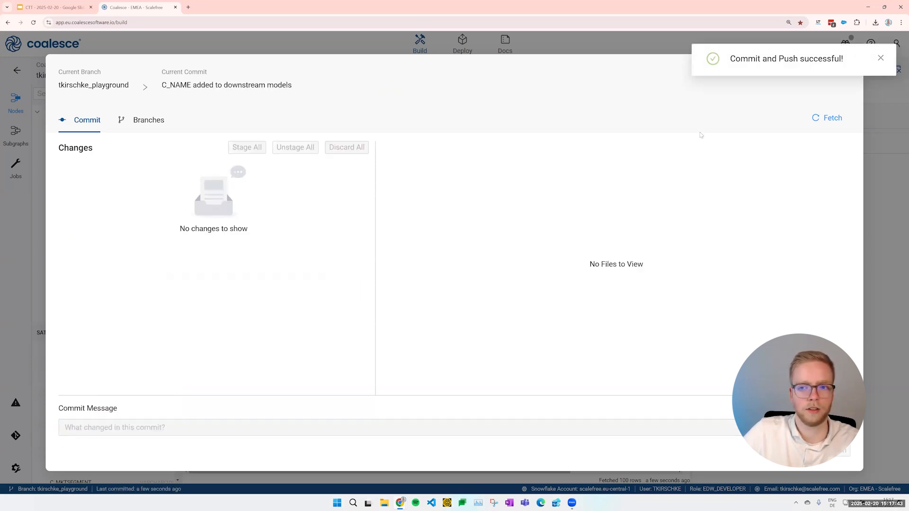
click(881, 58)
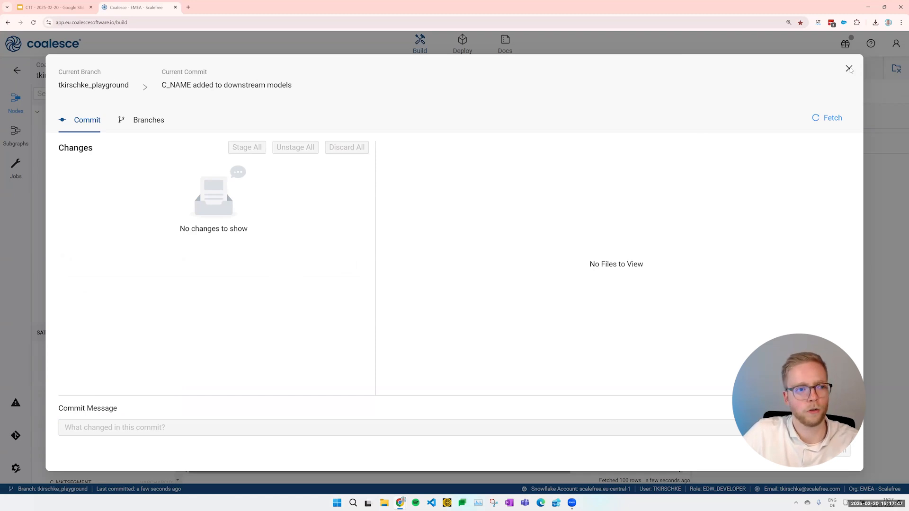
click(849, 69)
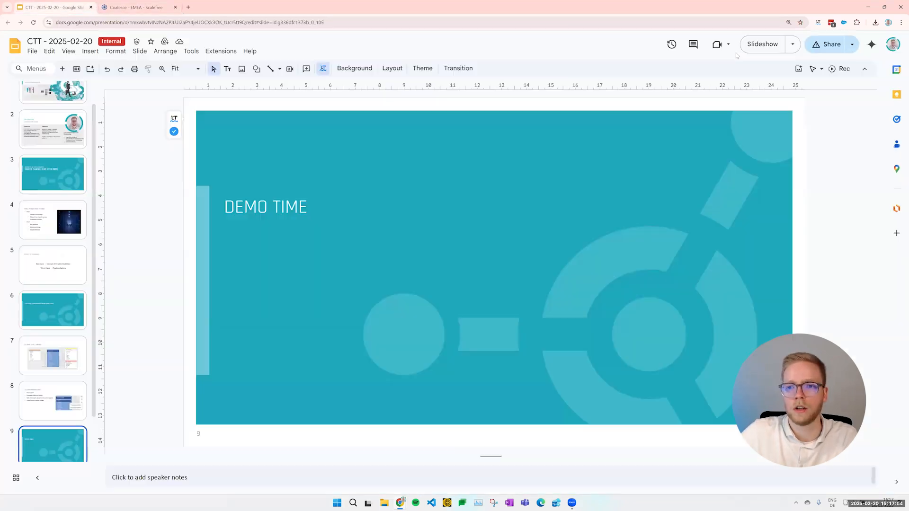
Switch to the CTT - 2025-02-20 presentation in Google Slides and start the slideshow from the DEMO TIME slide
click(760, 44)
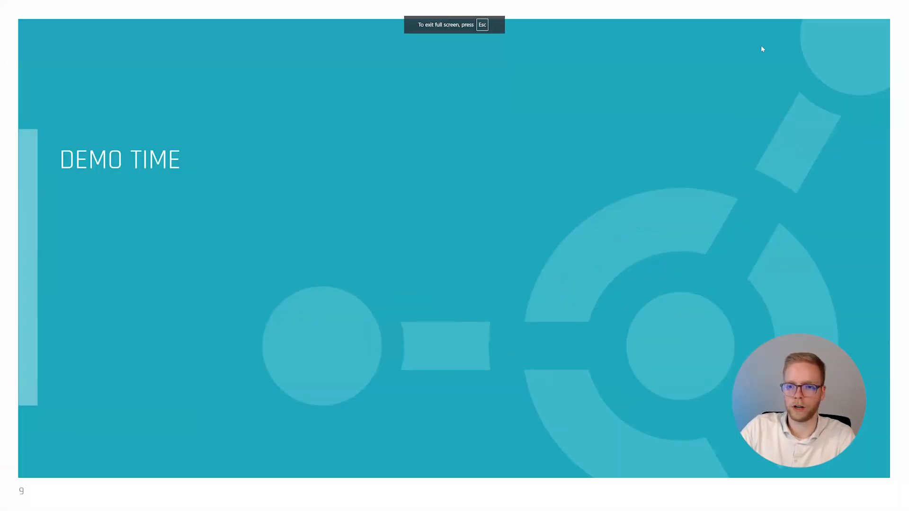